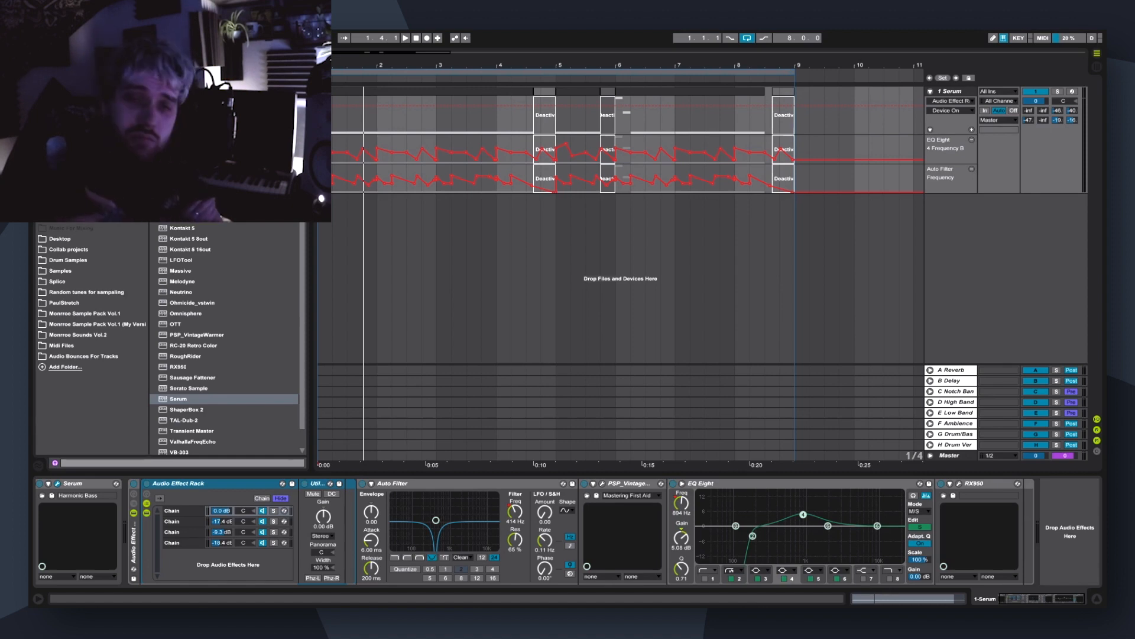
Step: Bypass the Audio Effect Rack and play the dry Serum bass from the start
{"action": "key", "text": "space"}
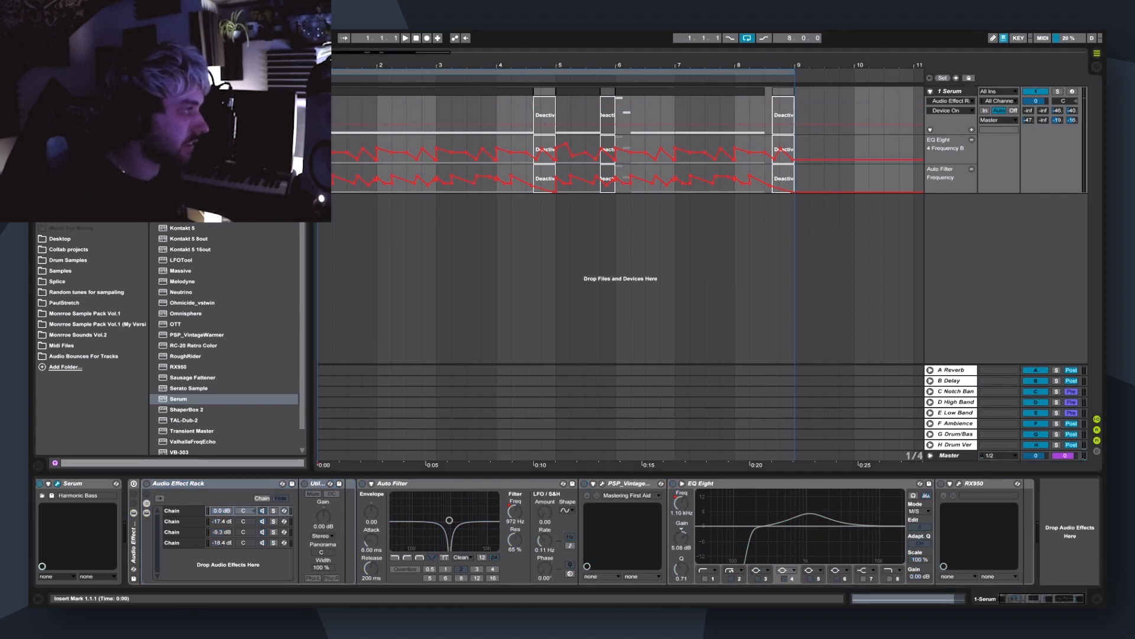
{"action": "key", "text": "space"}
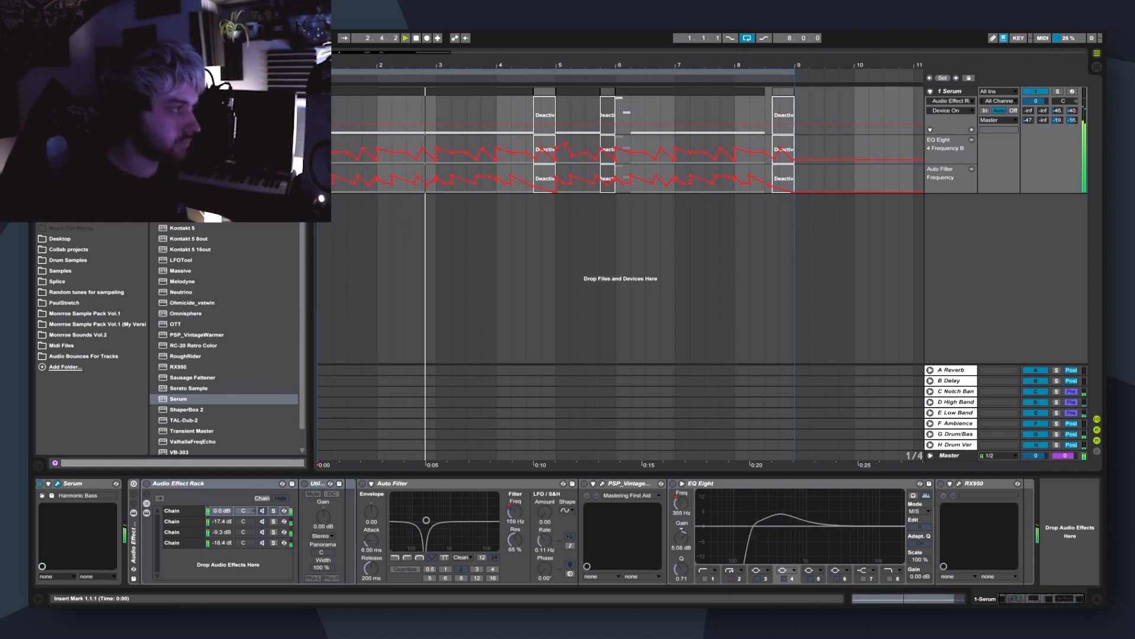
{"action": "key", "text": "space"}
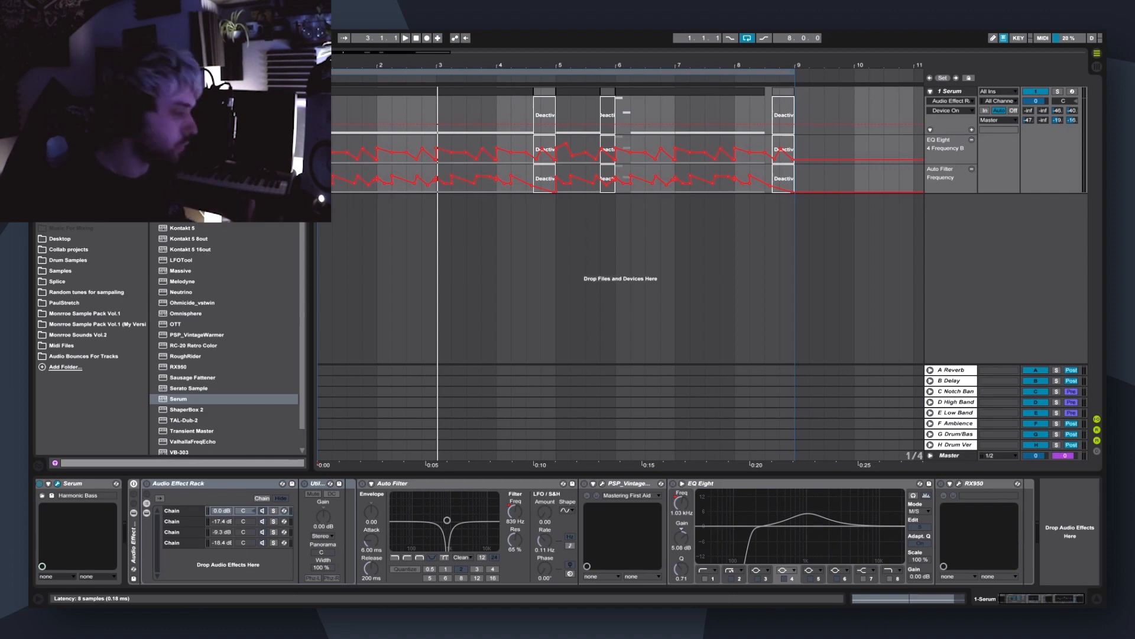
Step: Turn the whole Audio Effect Rack back on and play the processed bass from the start
{"action": "left_click", "coordinate": [134, 484]}
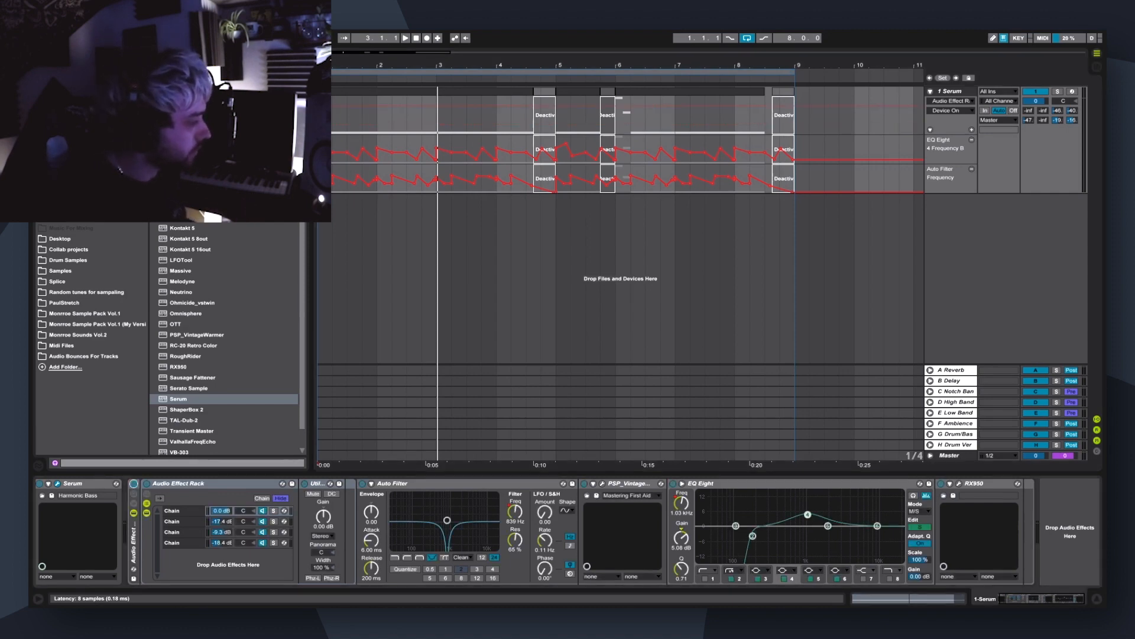
{"action": "left_click", "coordinate": [319, 119]}
{"action": "key", "text": "space"}
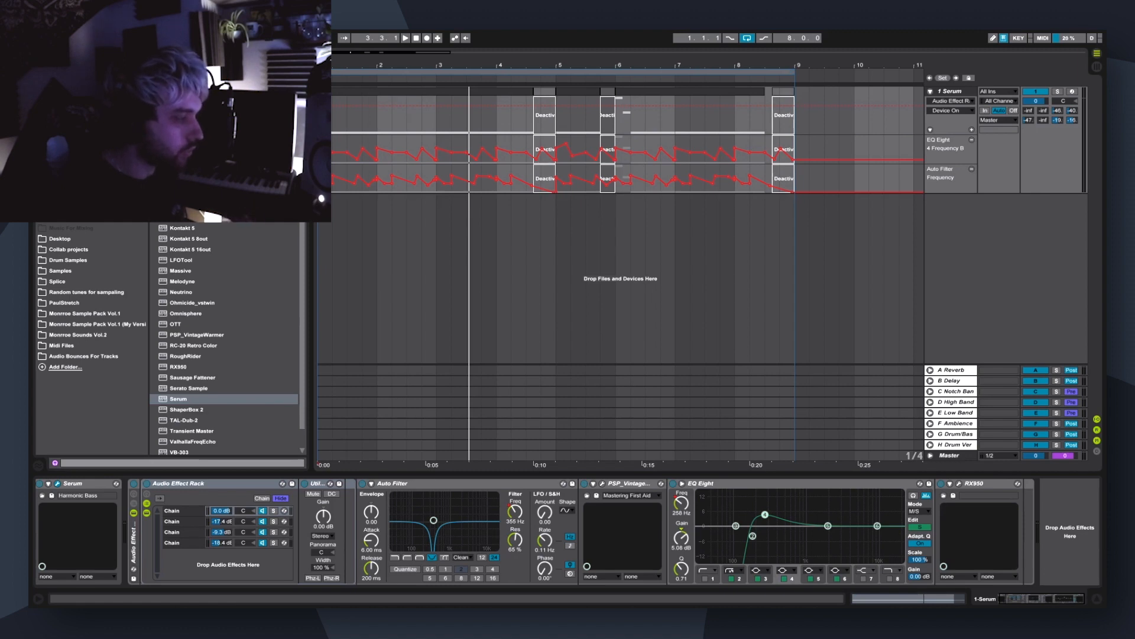
Step: Select the first chain of the inner Audio Effect Rack and solo it
{"action": "left_click", "coordinate": [177, 510]}
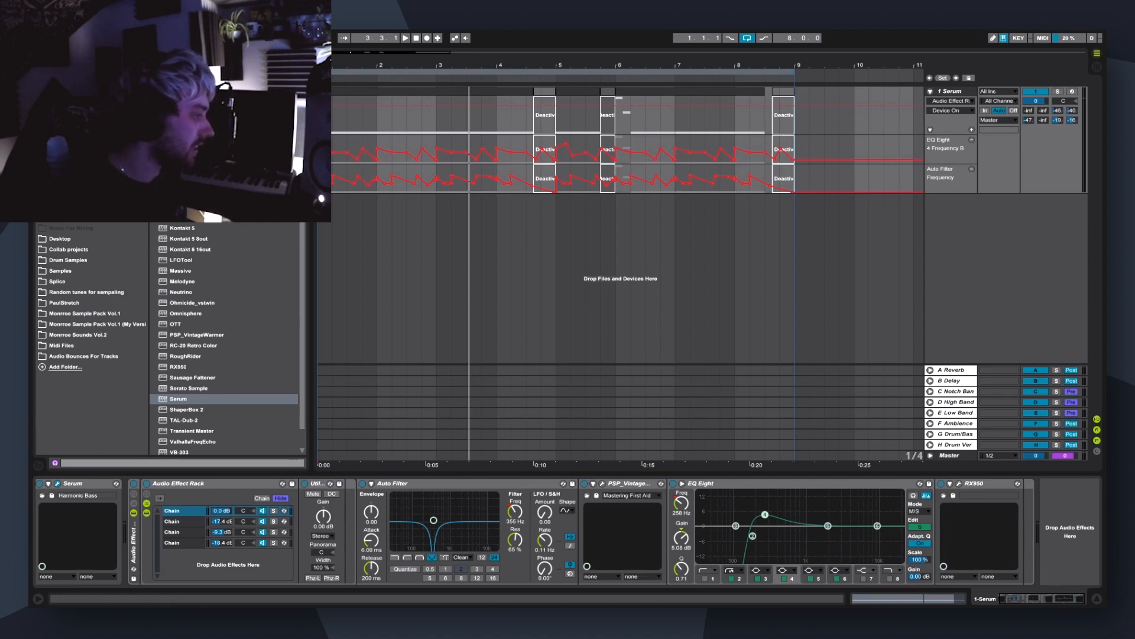
{"action": "left_click", "coordinate": [207, 483]}
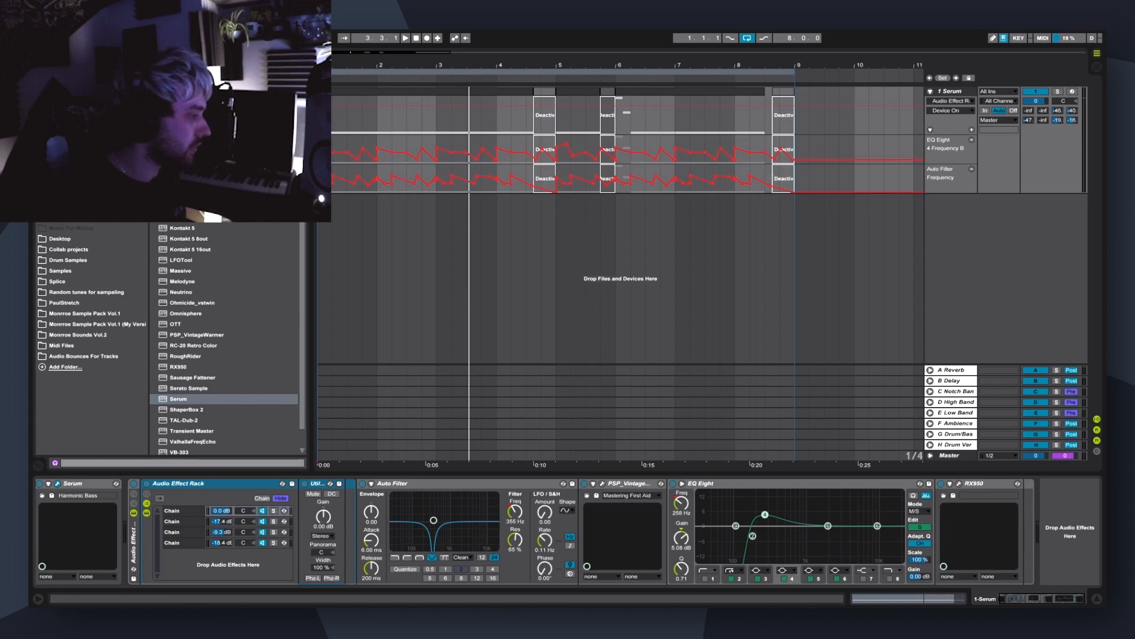
{"action": "scroll", "coordinate": [228, 340], "scroll_direction": "up", "scroll_amount": 4}
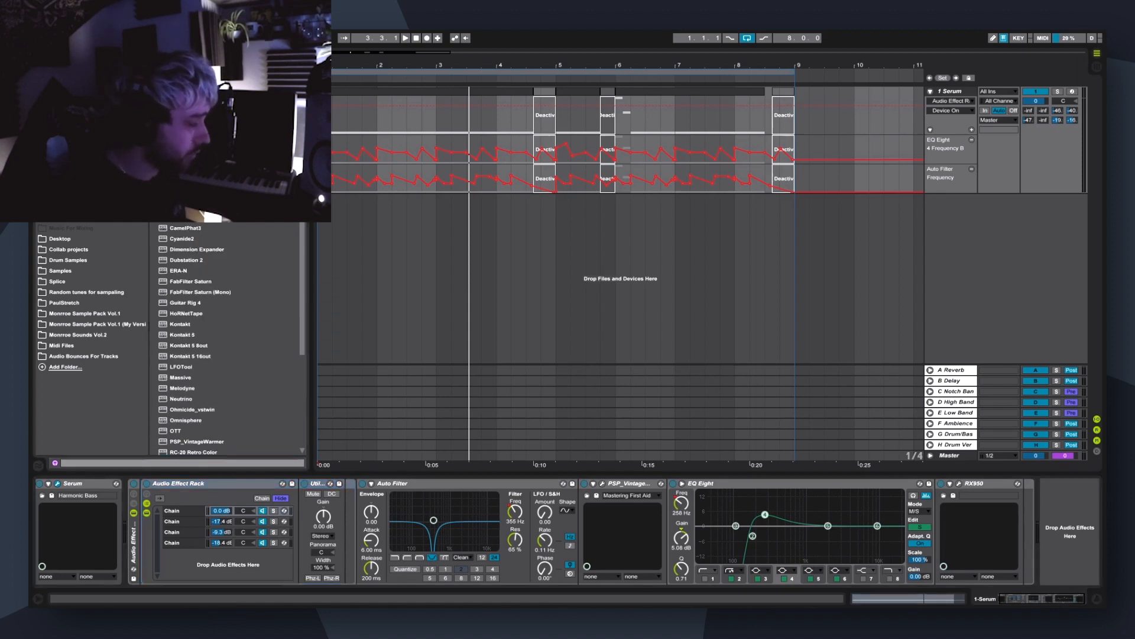
{"action": "double_click", "coordinate": [177, 510]}
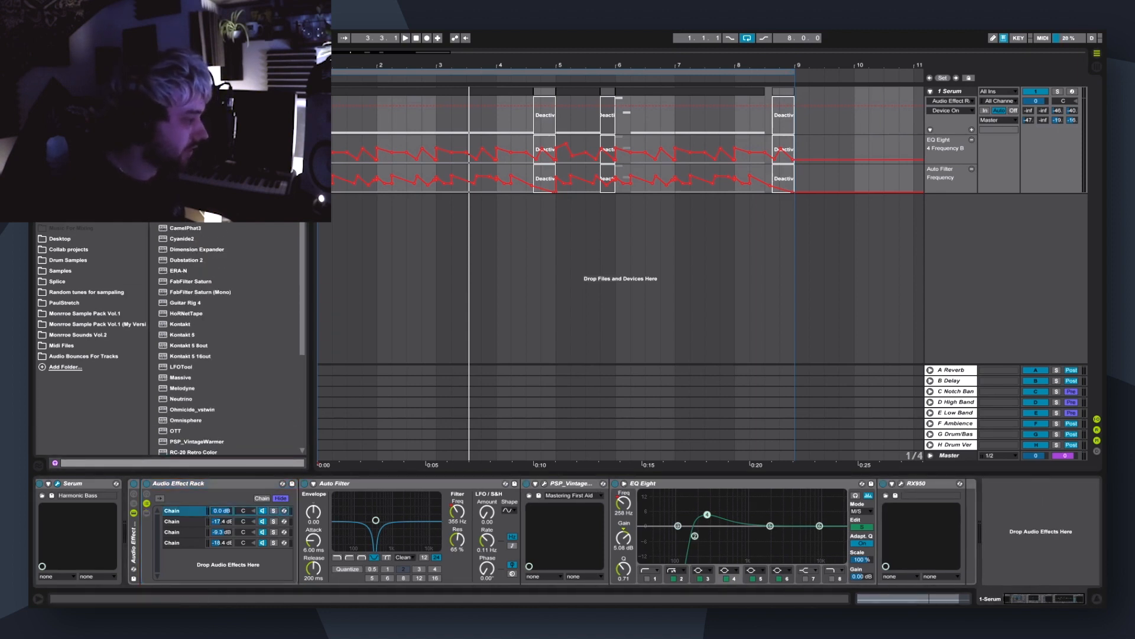
{"action": "double_click", "coordinate": [177, 511]}
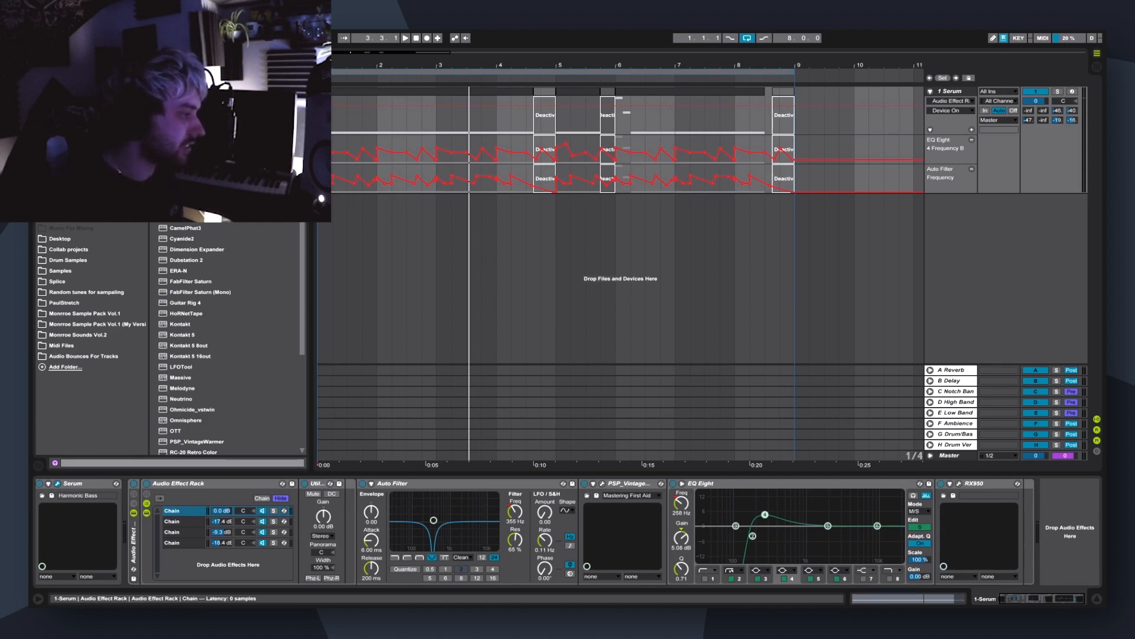
{"action": "left_click", "coordinate": [273, 510]}
Step: Group the Auto Filter, PSP VintageWarmer, EQ Eight and RX950, bypass that group, and play the soloed chain from the start
{"action": "key", "text": "space"}
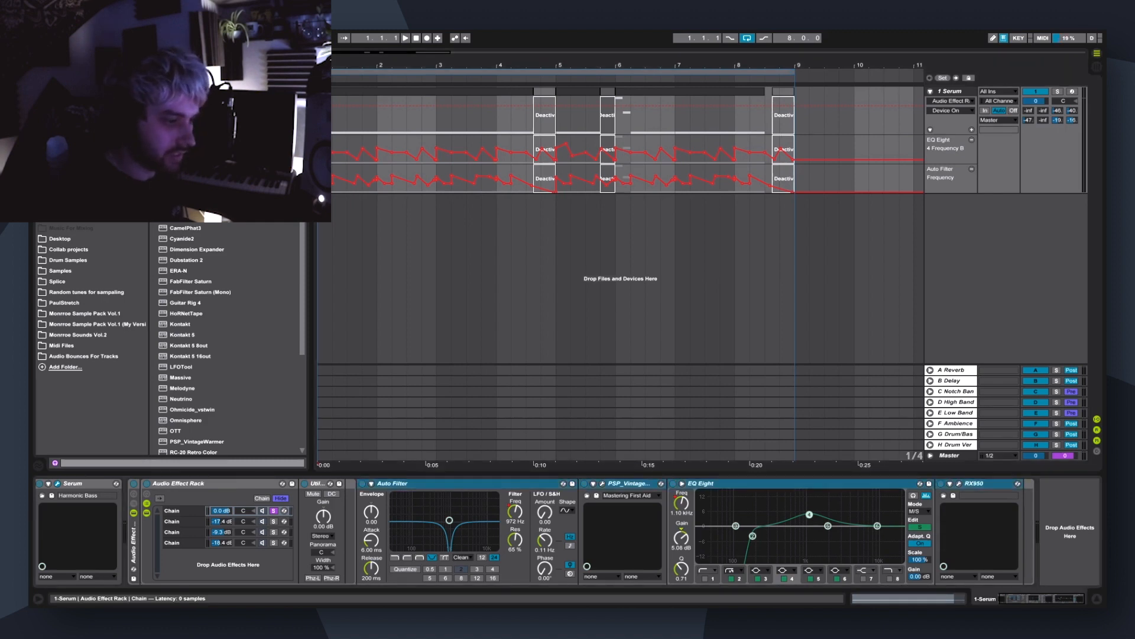
{"action": "key", "text": "ctrl+g"}
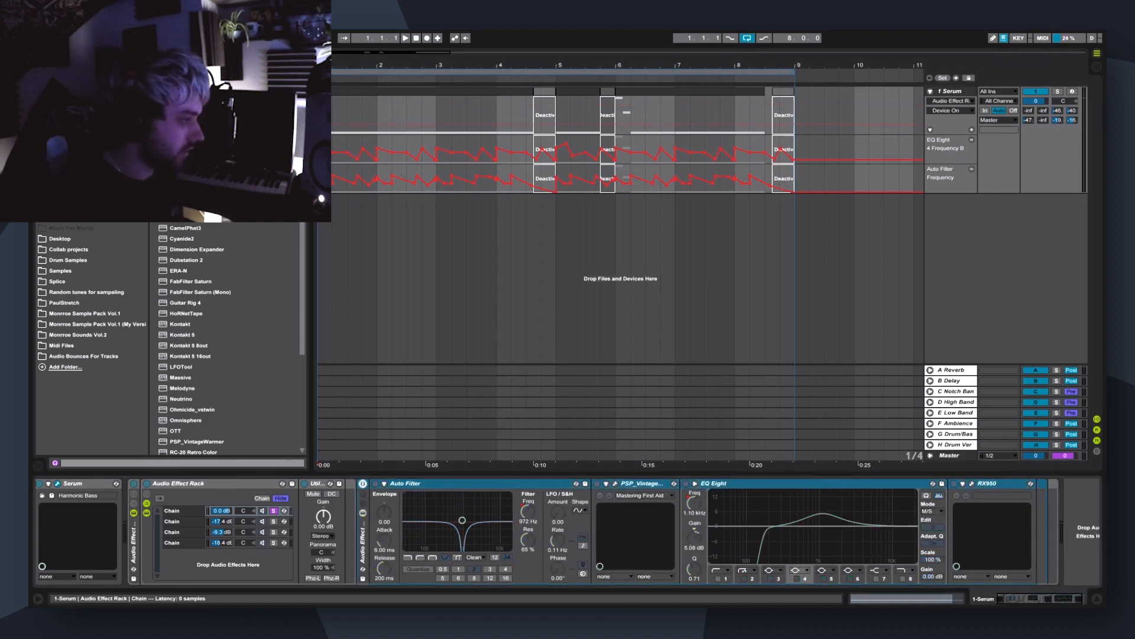
{"action": "key", "text": "space"}
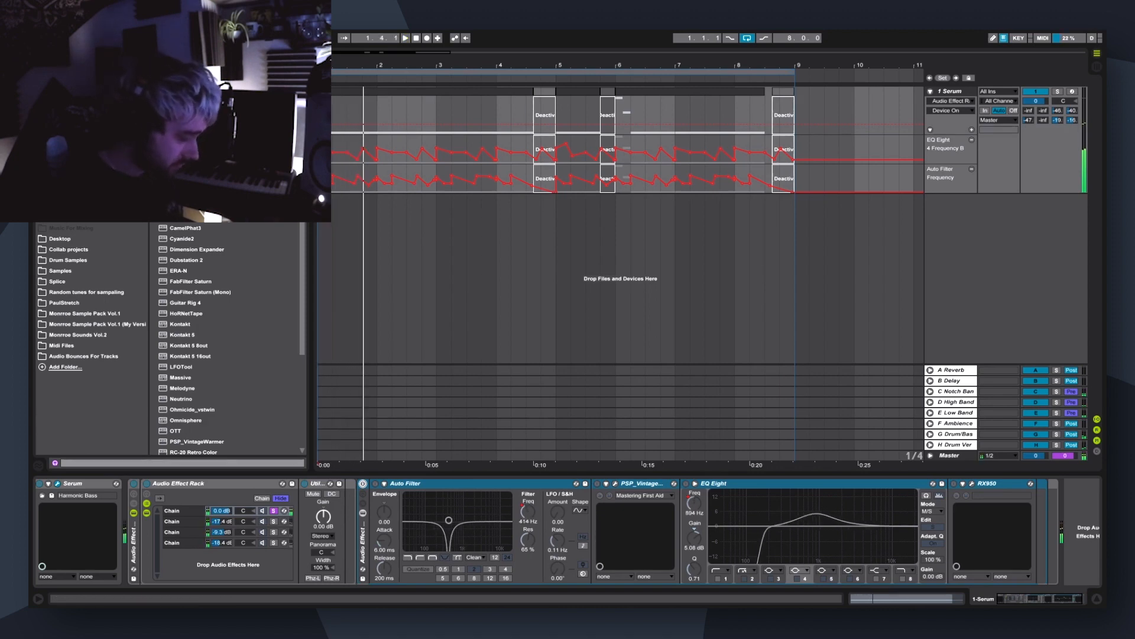
Step: Select the second, third and fourth chains together to review the parallel effect chains below the first one
{"action": "left_click", "coordinate": [177, 522]}
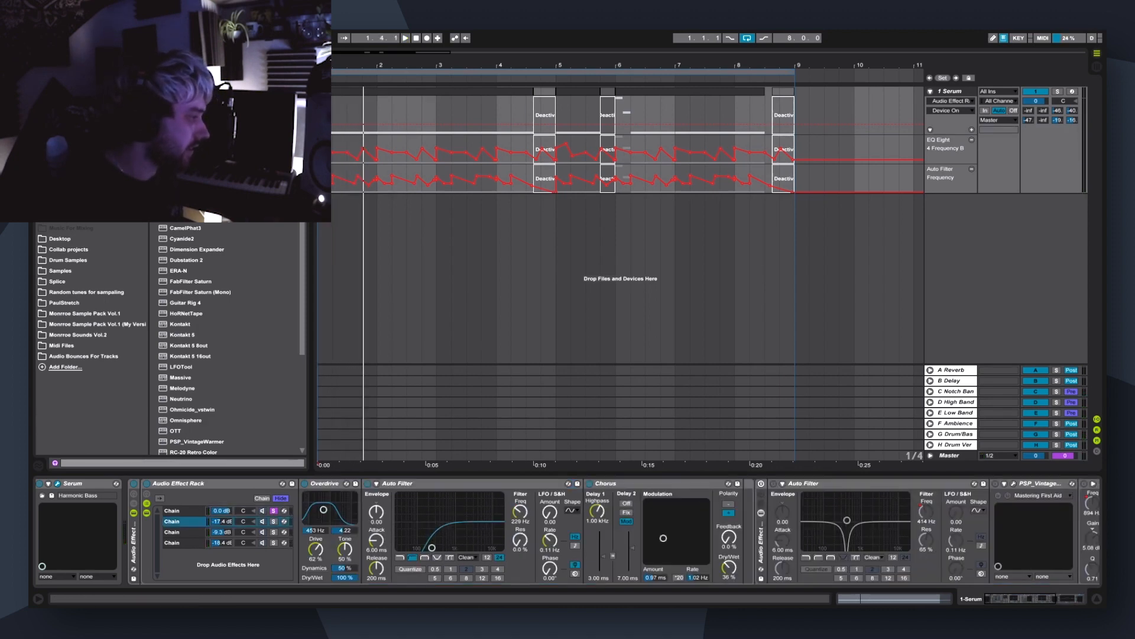
{"action": "left_click", "coordinate": [177, 543], "text": "shift"}
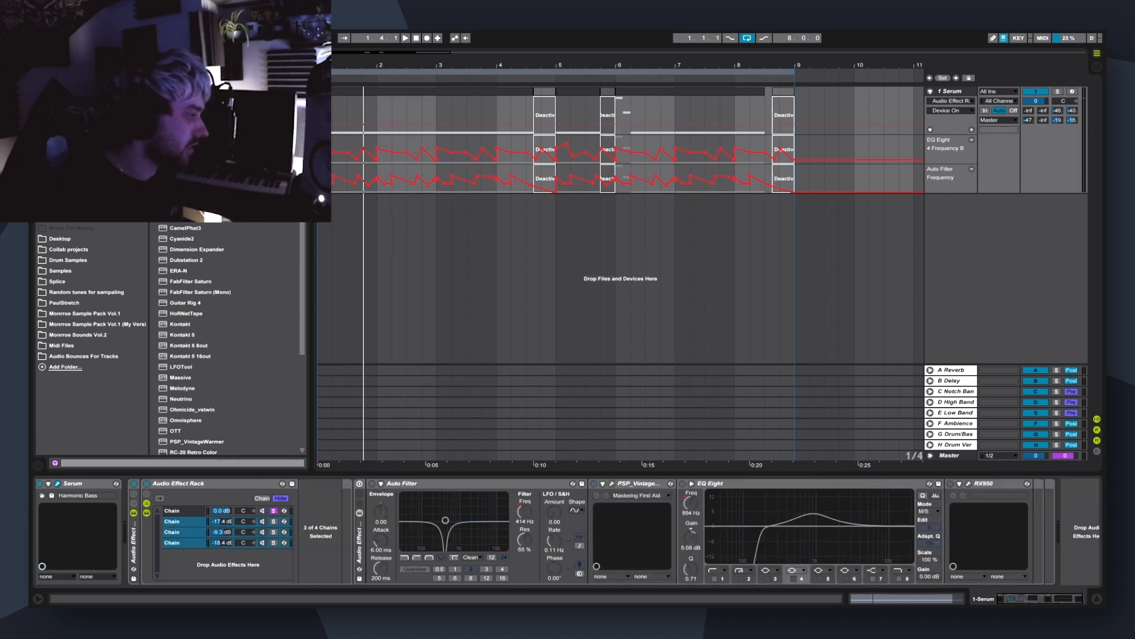
{"action": "left_click", "coordinate": [177, 510]}
{"action": "left_click", "coordinate": [177, 521]}
{"action": "left_click", "coordinate": [178, 532], "text": "shift"}
{"action": "left_click", "coordinate": [177, 543], "text": "shift"}
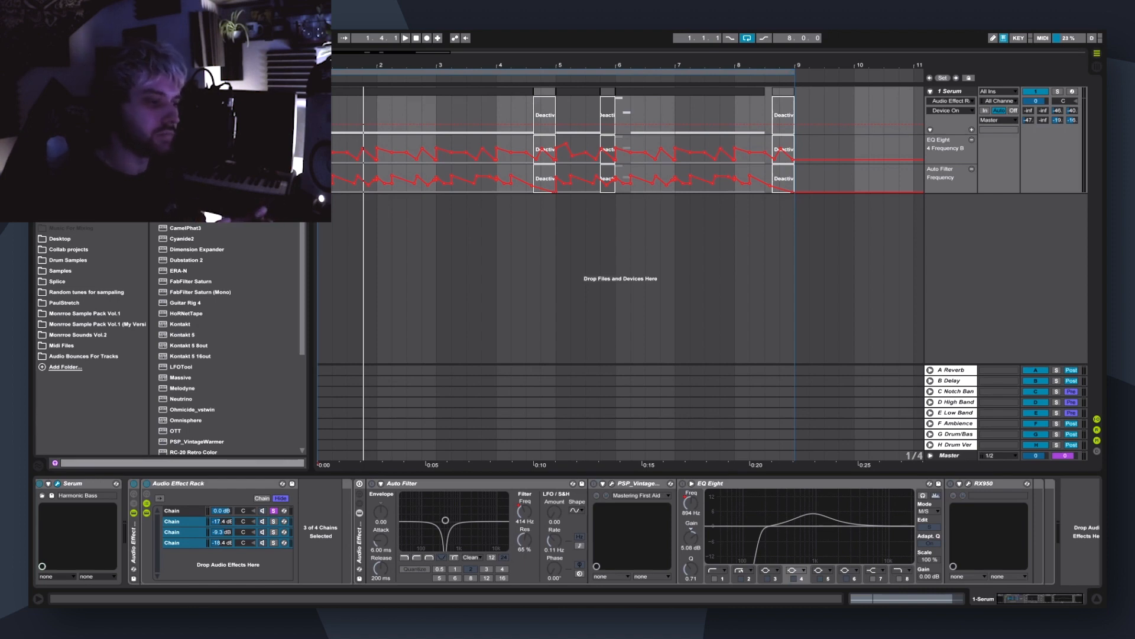
Step: Audition the second chain in solo, and add the first chain to the solo
{"action": "left_click", "coordinate": [178, 522]}
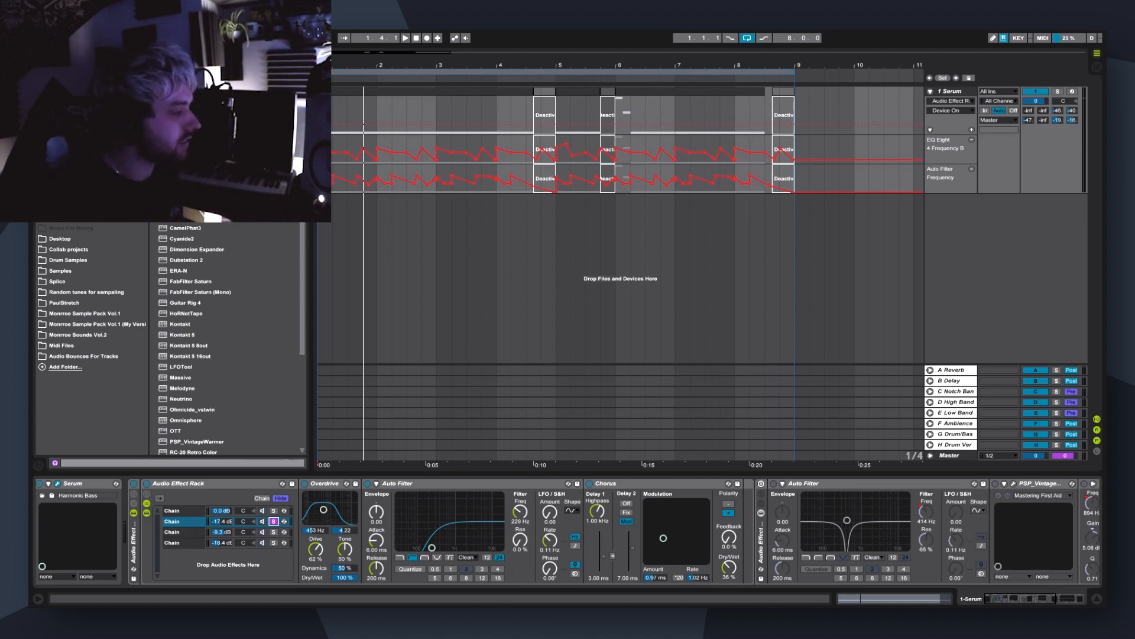
{"action": "key", "text": "space"}
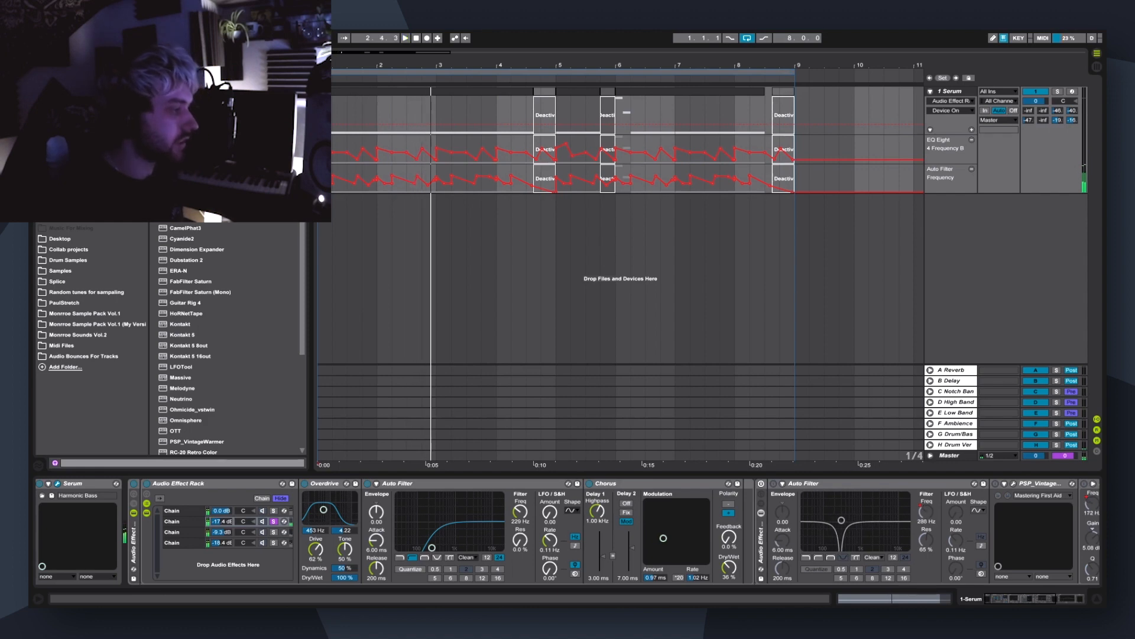
{"action": "left_click", "coordinate": [273, 510]}
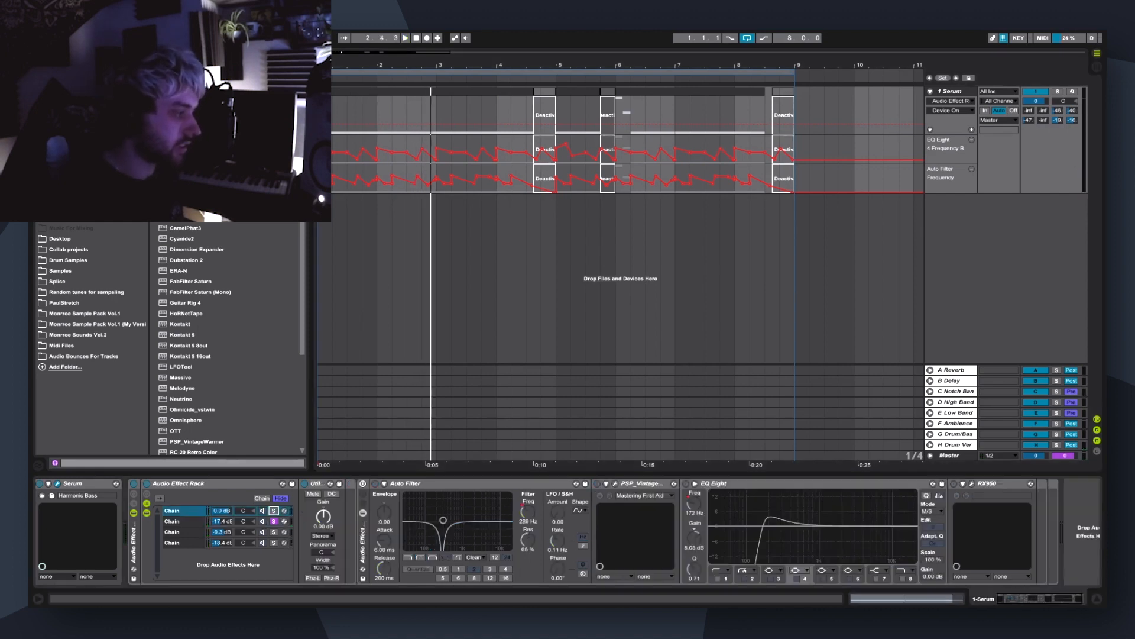
{"action": "key", "text": "space"}
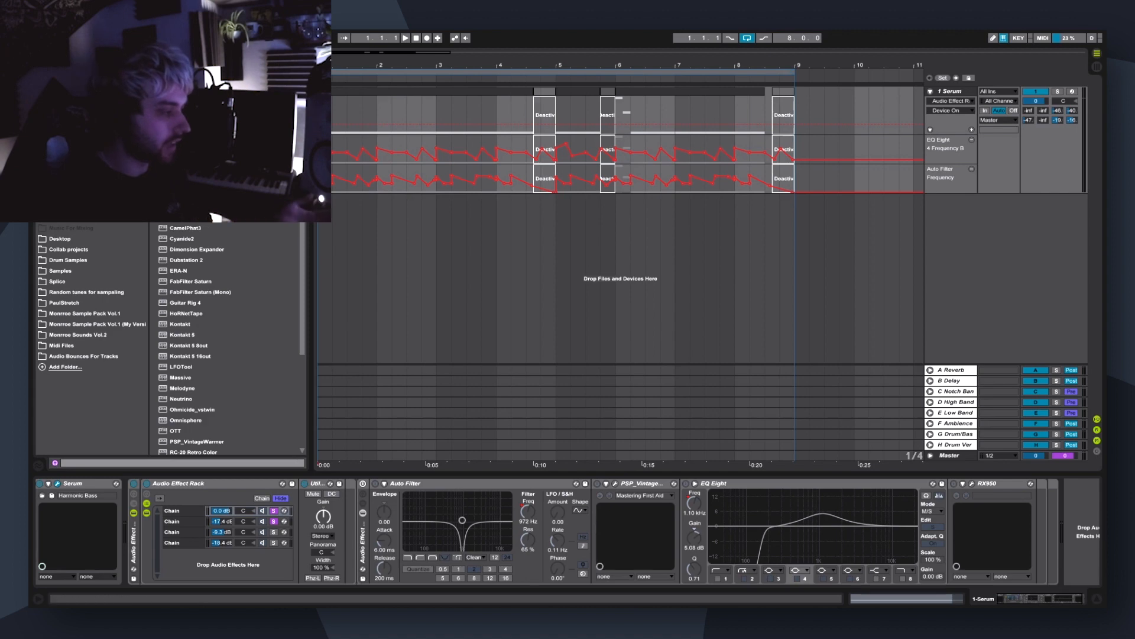
Step: Play the first two chains together from the start and raise the second chain's volume to -9.0 dB
{"action": "left_click", "coordinate": [178, 522]}
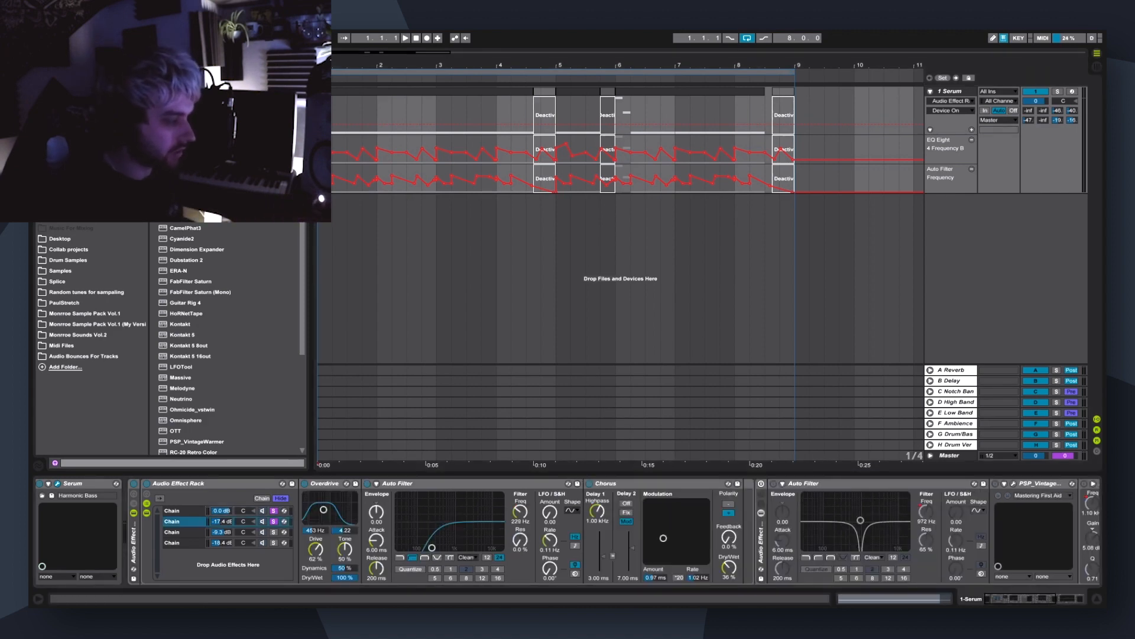
{"action": "key", "text": "space"}
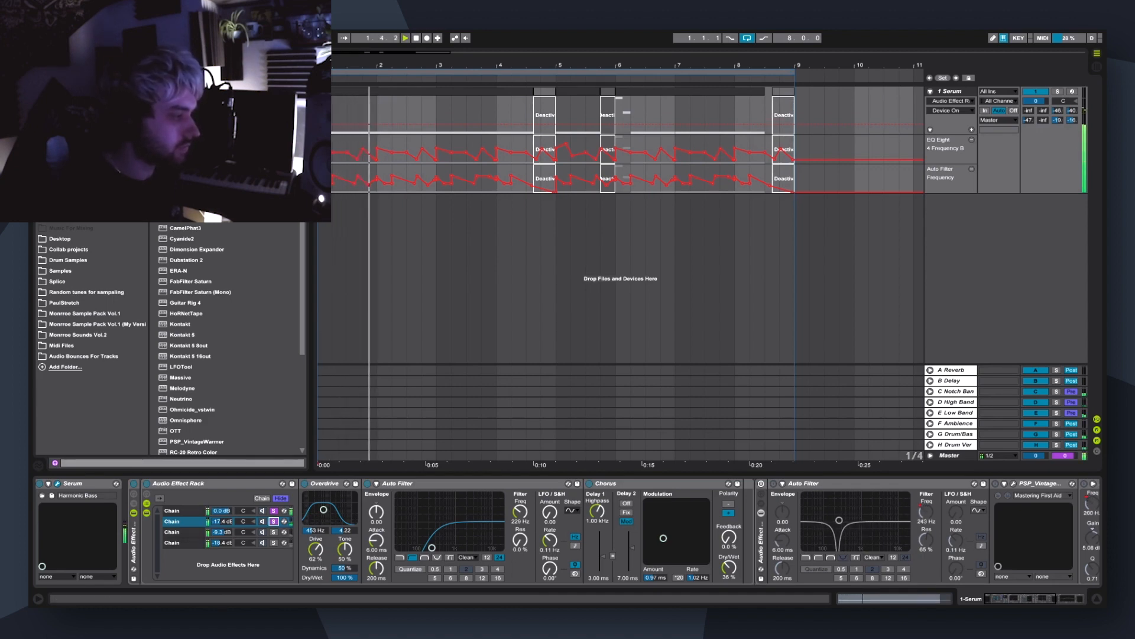
{"action": "left_click_drag", "start_coordinate": [222, 521], "coordinate": [221, 517]}
{"action": "key", "text": "space"}
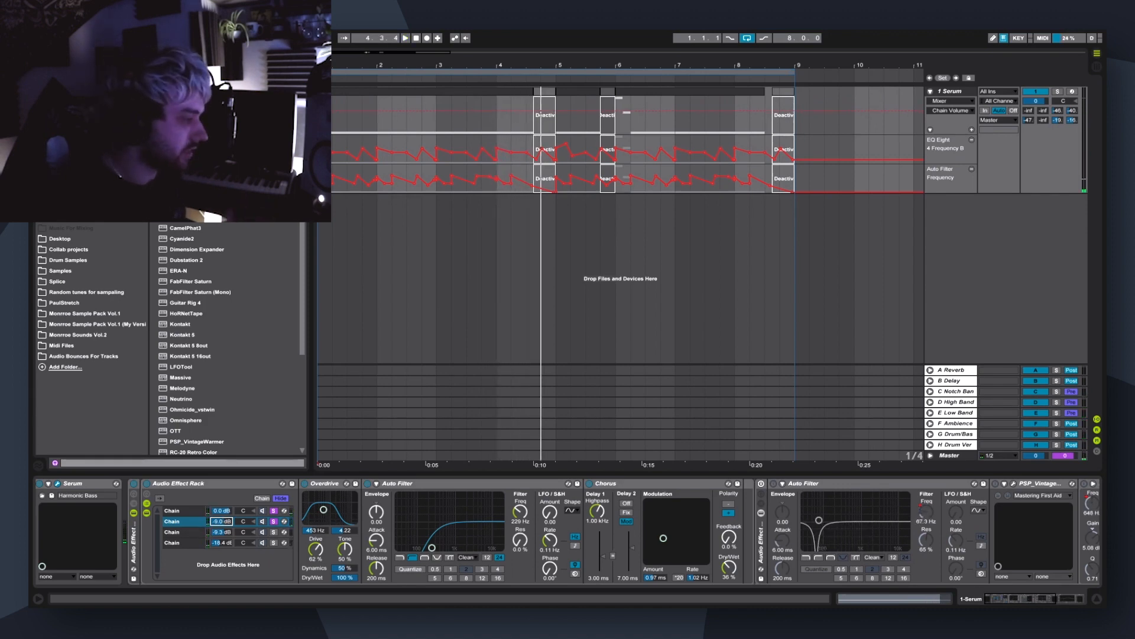
Step: Clear the solos on the first two chains, solo the third chain with the Reverb, and play it from the start
{"action": "left_click", "coordinate": [273, 521]}
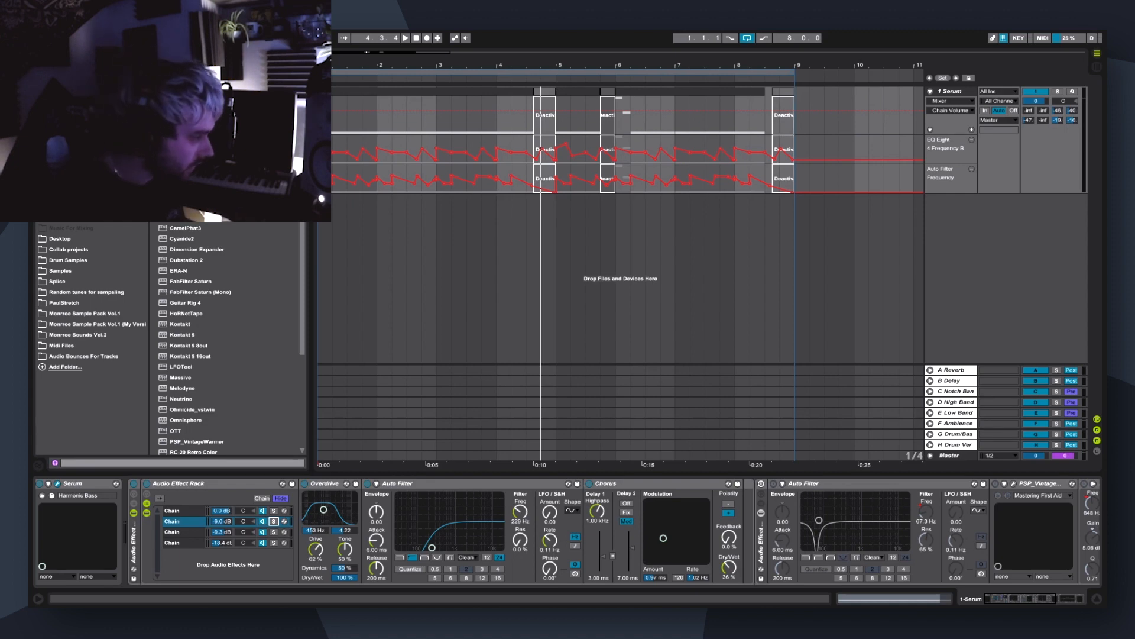
{"action": "left_click", "coordinate": [184, 531]}
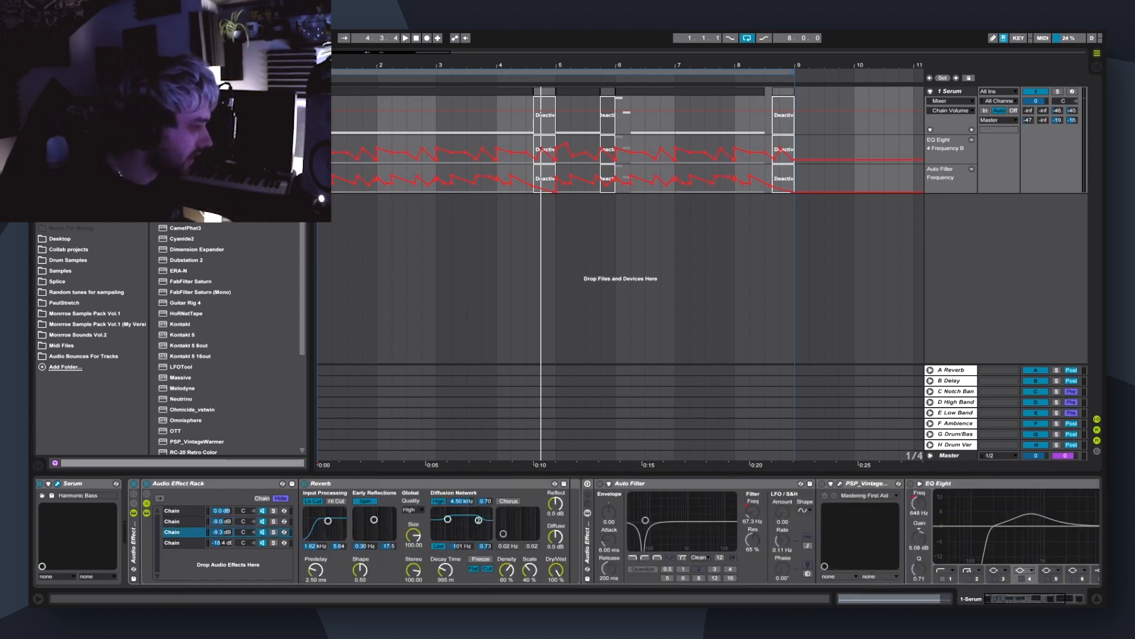
{"action": "left_click", "coordinate": [273, 532]}
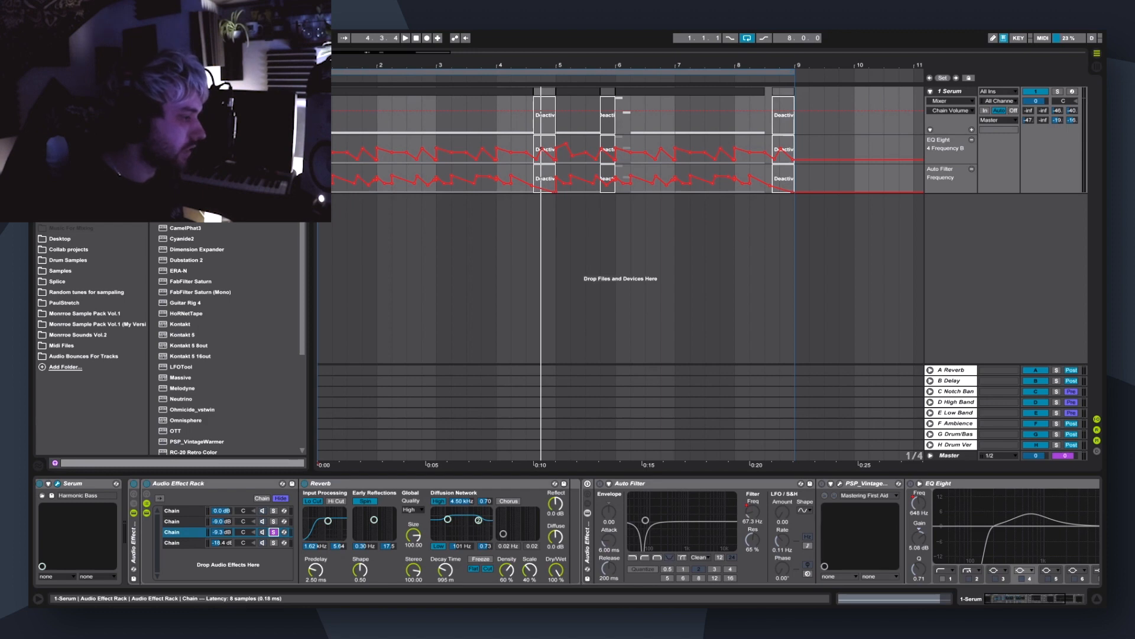
{"action": "left_click", "coordinate": [332, 483]}
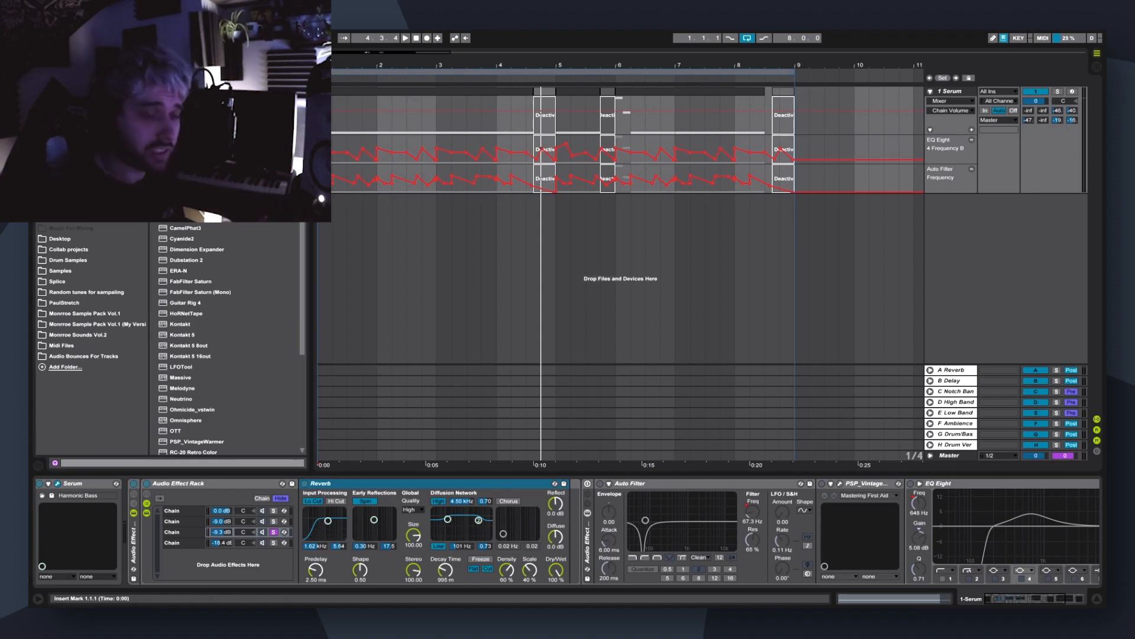
{"action": "key", "text": "space"}
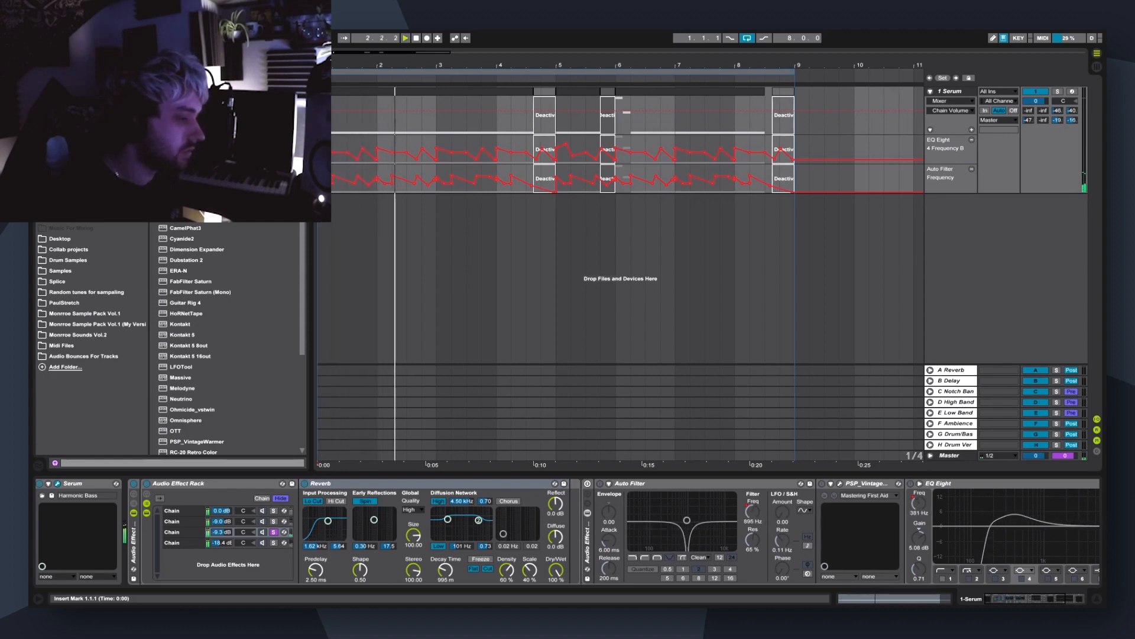
{"action": "key", "text": "space"}
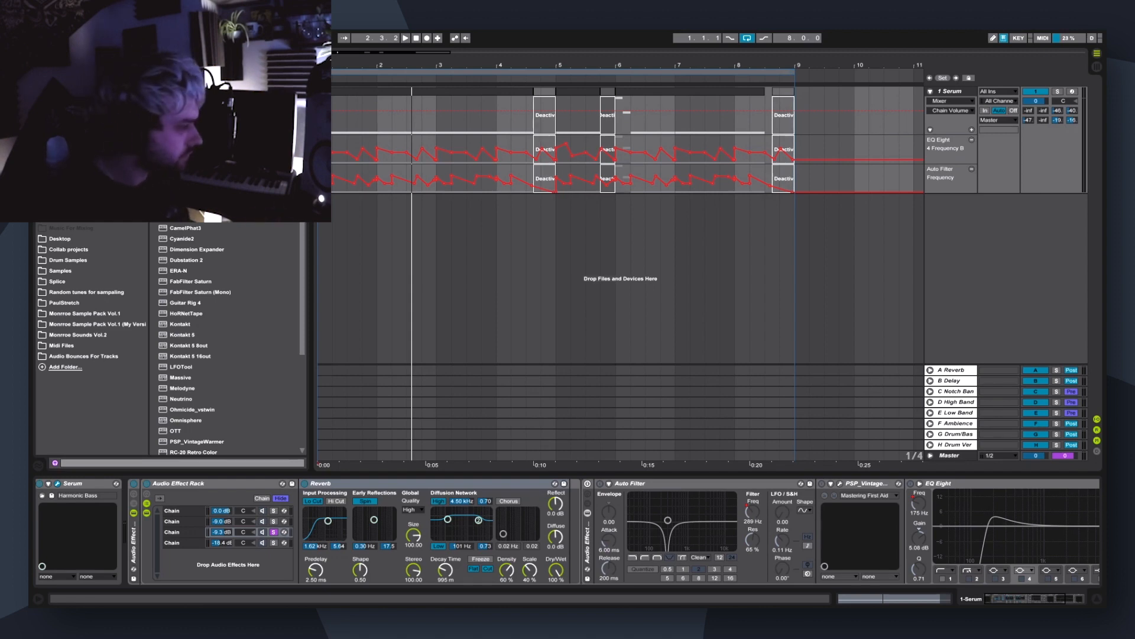
Step: Solo the fourth chain instead, play it from the start, and raise its volume to -14.0 dB
{"action": "left_click", "coordinate": [182, 543]}
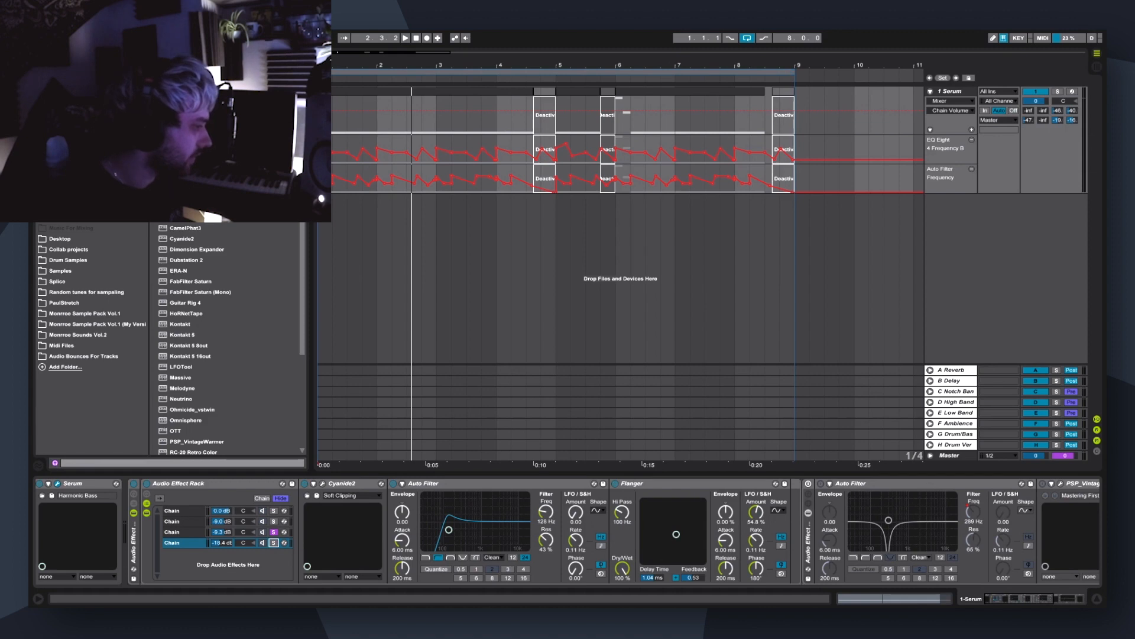
{"action": "left_click", "coordinate": [320, 148]}
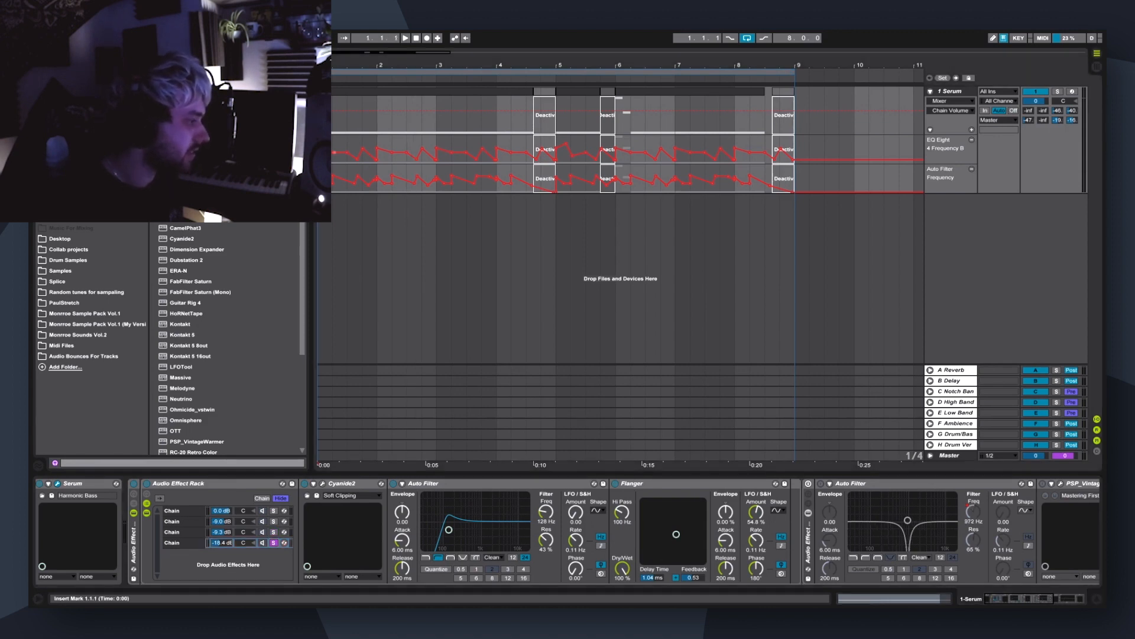
{"action": "key", "text": "space"}
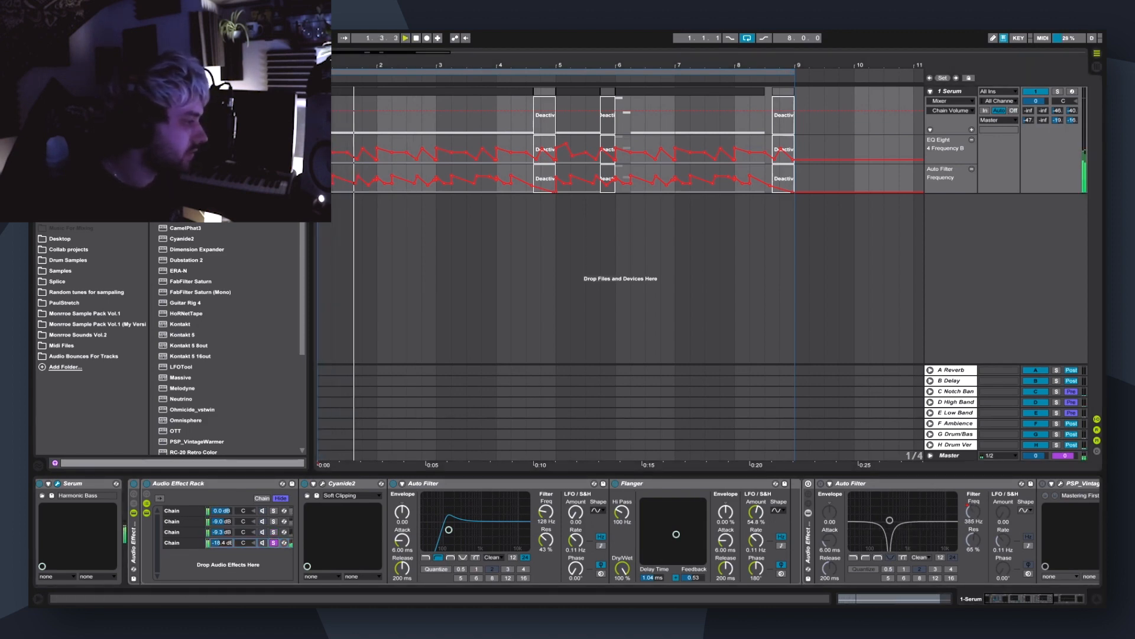
{"action": "mouse_move", "coordinate": [221, 543]}
{"action": "left_mouse_down"}
{"action": "mouse_move", "coordinate": [221, 518]}
{"action": "mouse_move", "coordinate": [221, 535]}
{"action": "left_mouse_up"}
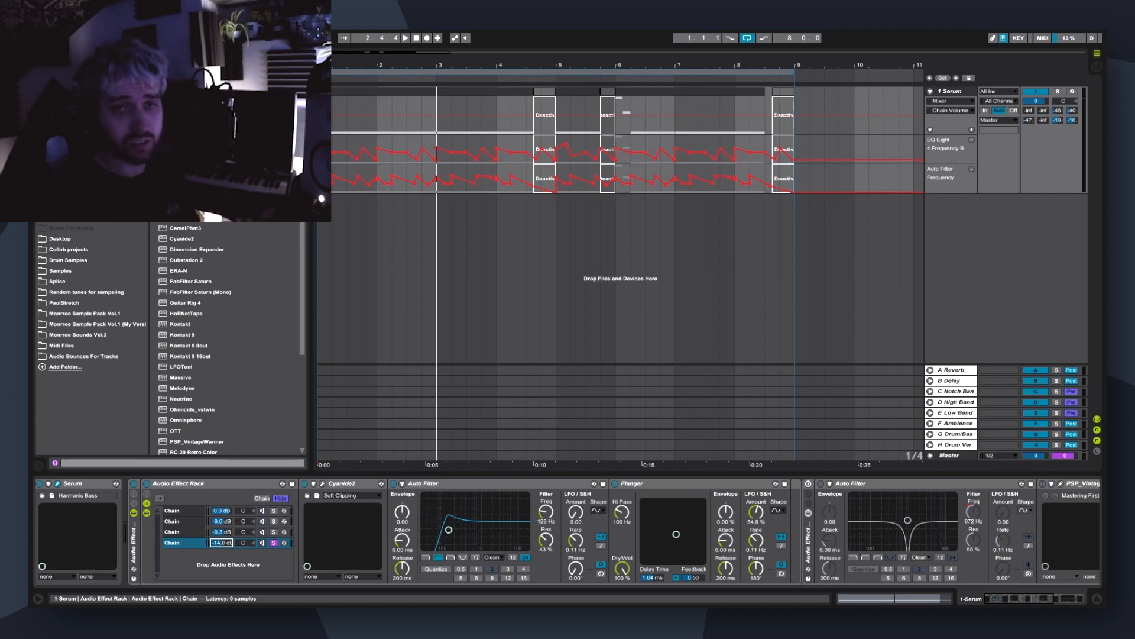
Step: Open the Cyanide2 plug-in window on the fourth chain and move it clear of the middle of the arrangement
{"action": "left_click", "coordinate": [342, 484]}
{"action": "left_click", "coordinate": [322, 484]}
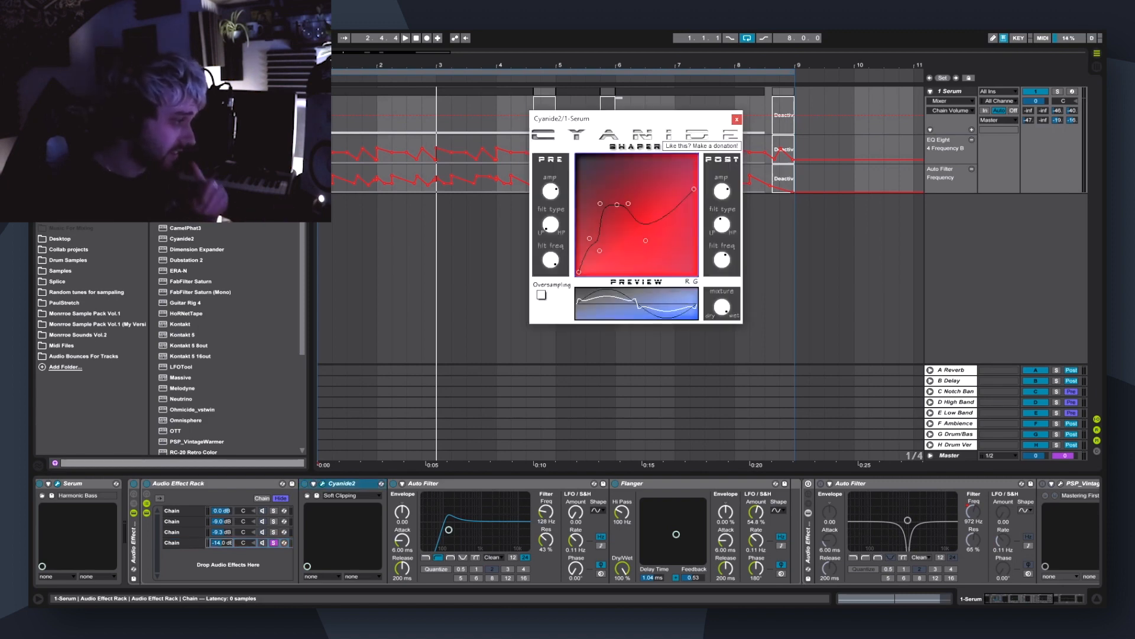
{"action": "left_click_drag", "start_coordinate": [600, 119], "coordinate": [336, 119]}
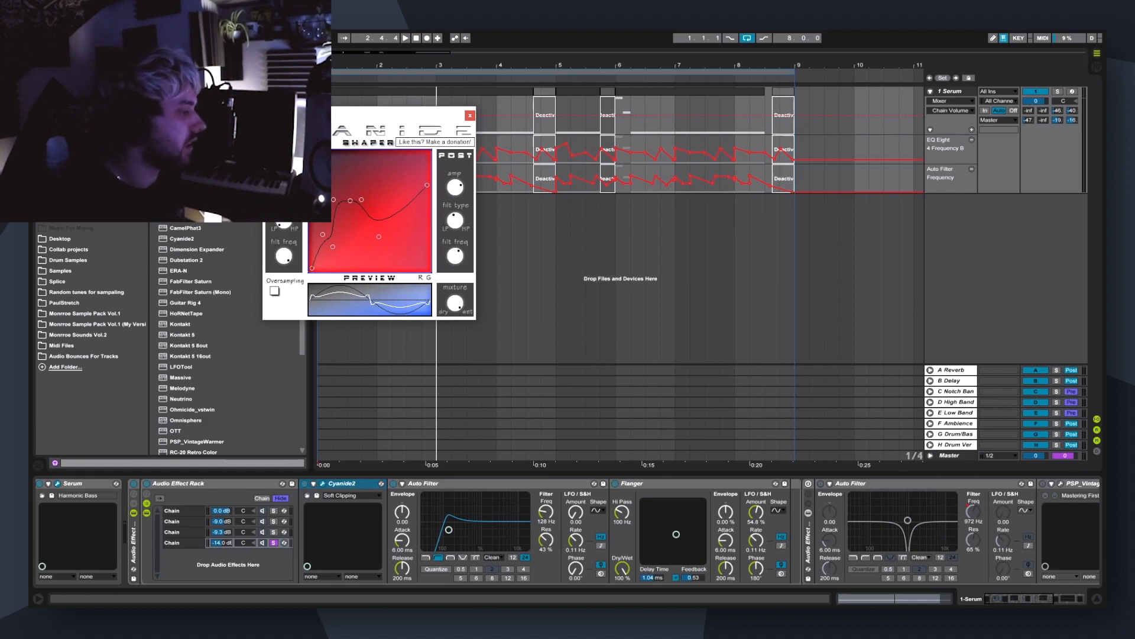
Step: Clear the fourth chain's solo, close the Cyanide2 window, and play all chains together with the fourth chain's volume at -15.6 dB
{"action": "left_click", "coordinate": [423, 484]}
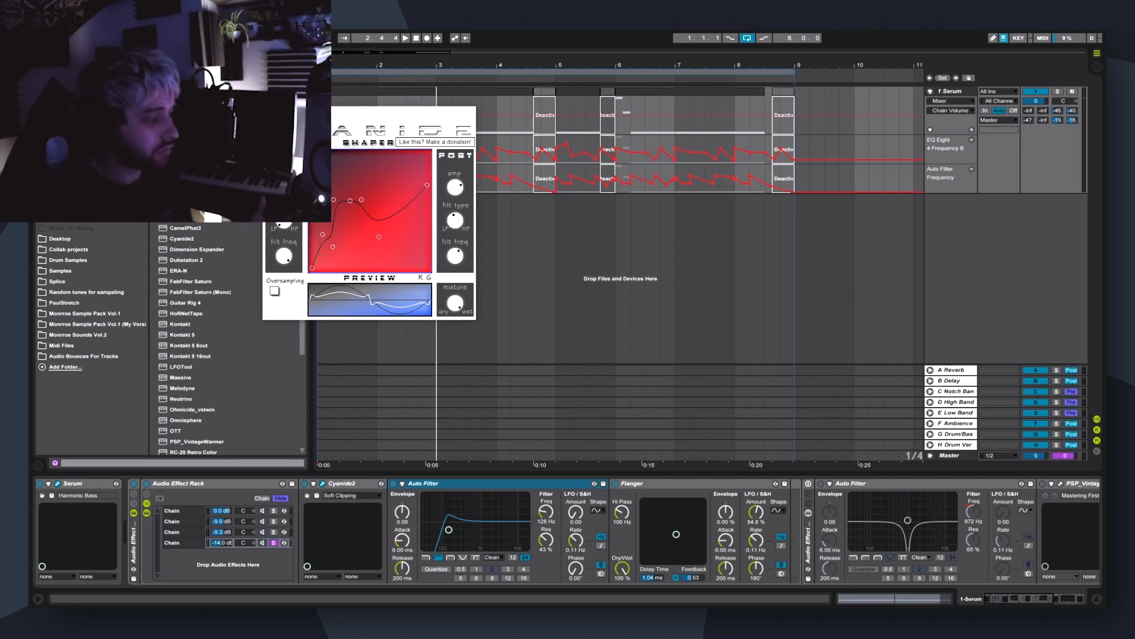
{"action": "left_click", "coordinate": [274, 542]}
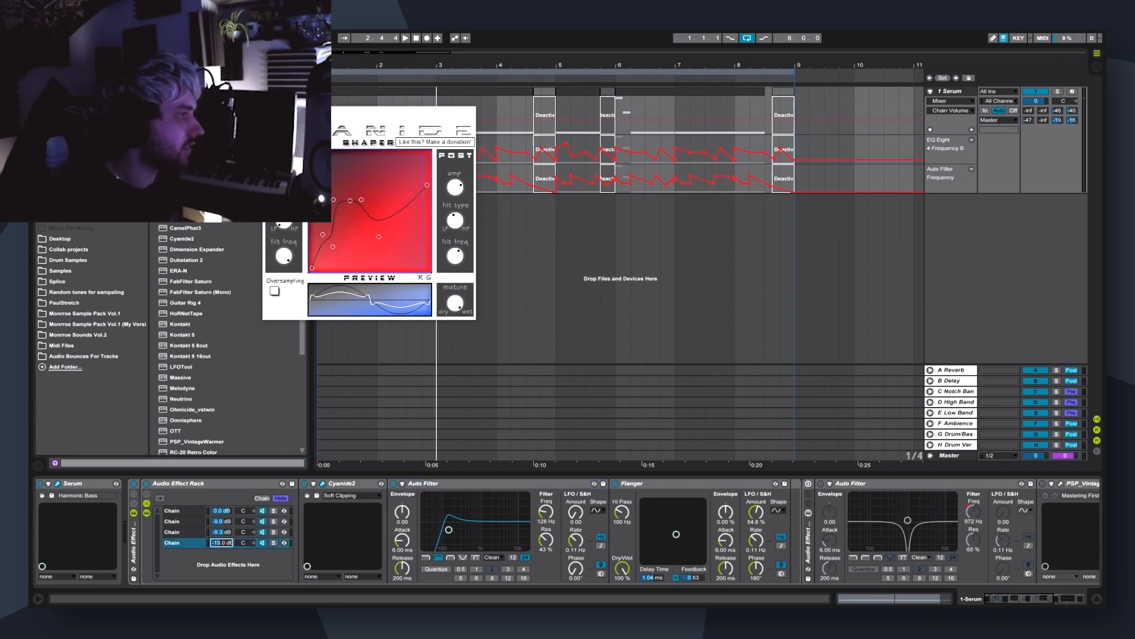
{"action": "left_click", "coordinate": [469, 114]}
{"action": "key", "text": "space"}
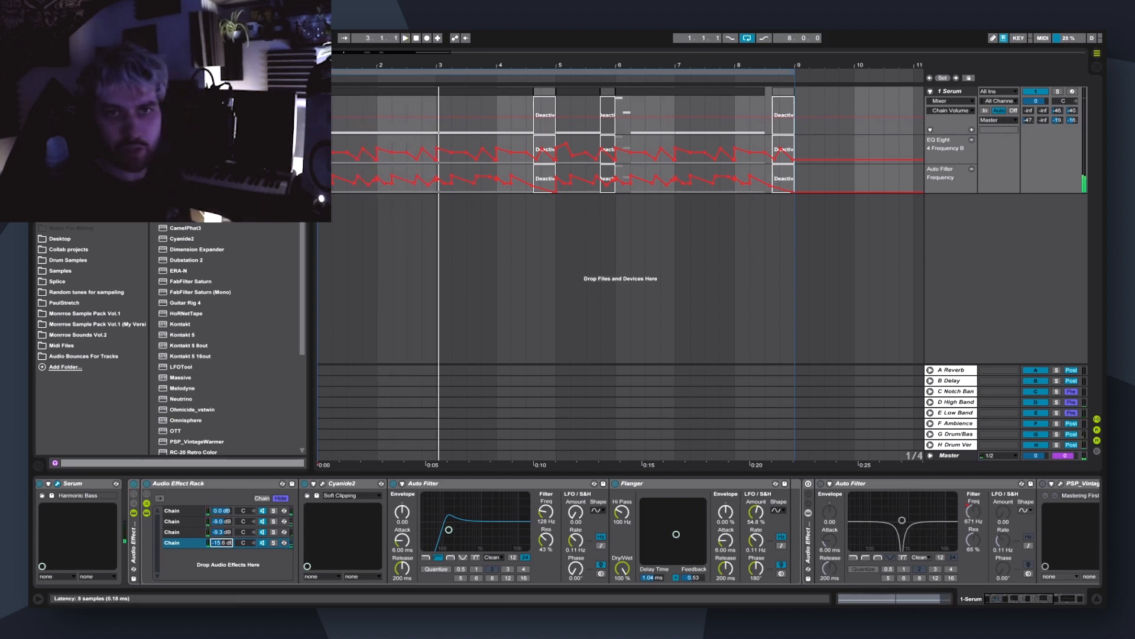
Step: Bypass the whole Audio Effect Rack during playback, and re-enable it to compare the dry and processed bass
{"action": "left_click", "coordinate": [134, 484]}
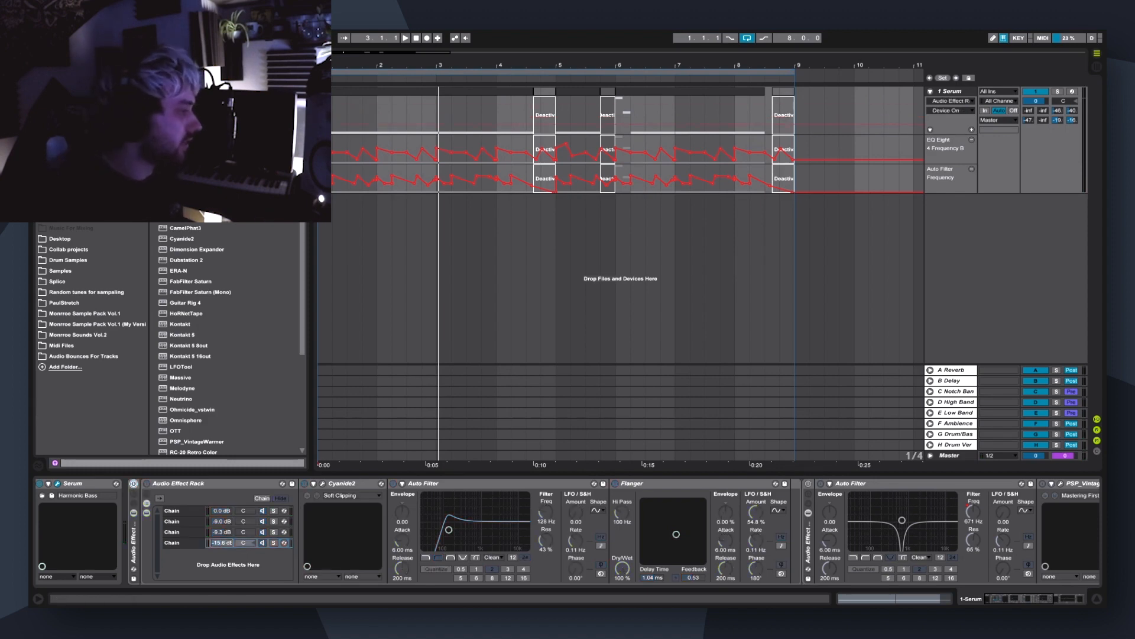
{"action": "key", "text": "space"}
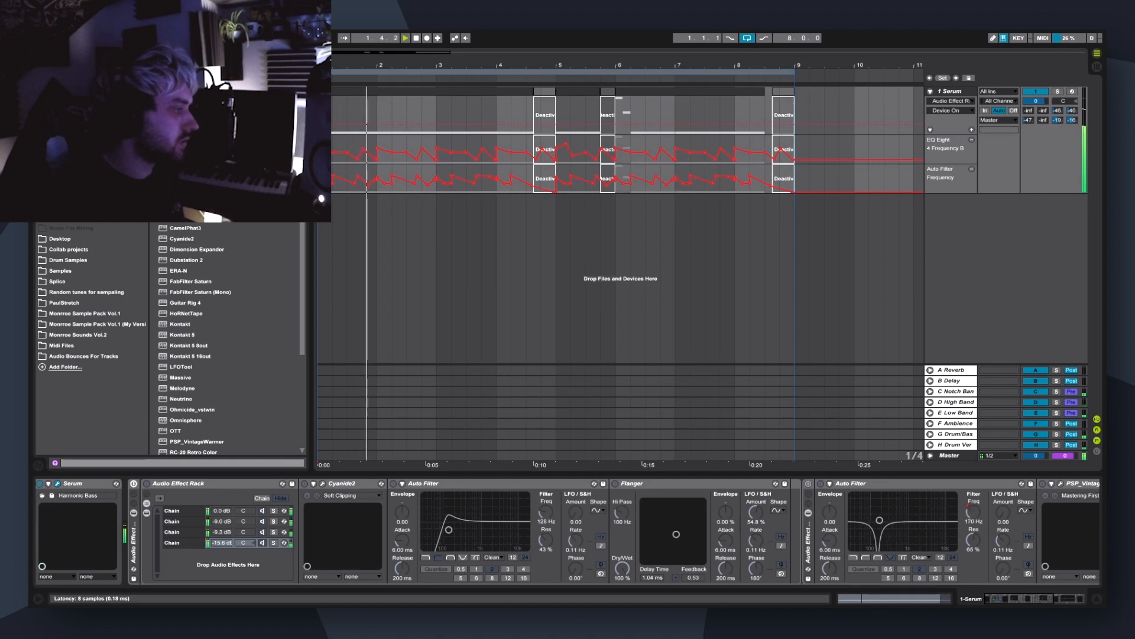
{"action": "left_click", "coordinate": [134, 484]}
{"action": "key", "text": "space"}
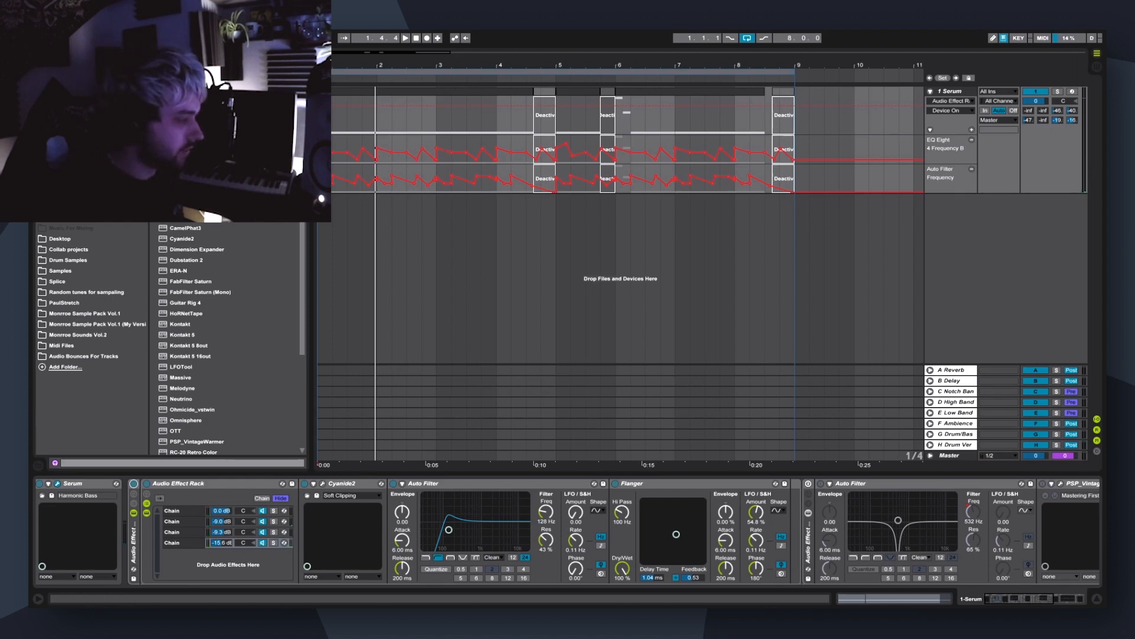
Step: Switch off the PSP VintageWarmer, EQ Eight and RX950 so that only the Auto Filter remains active after the first rack
{"action": "double_click", "coordinate": [134, 535]}
{"action": "double_click", "coordinate": [133, 535]}
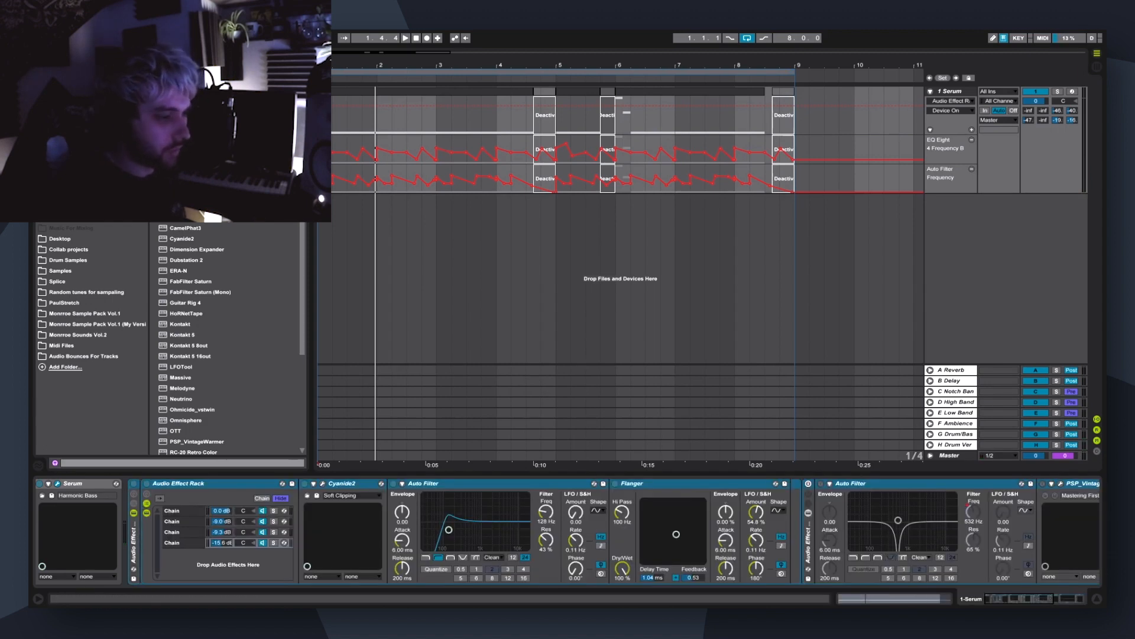
{"action": "left_click", "coordinate": [852, 483]}
{"action": "left_click", "coordinate": [809, 483]}
{"action": "scroll", "coordinate": [809, 520], "scroll_direction": "right", "scroll_amount": 10}
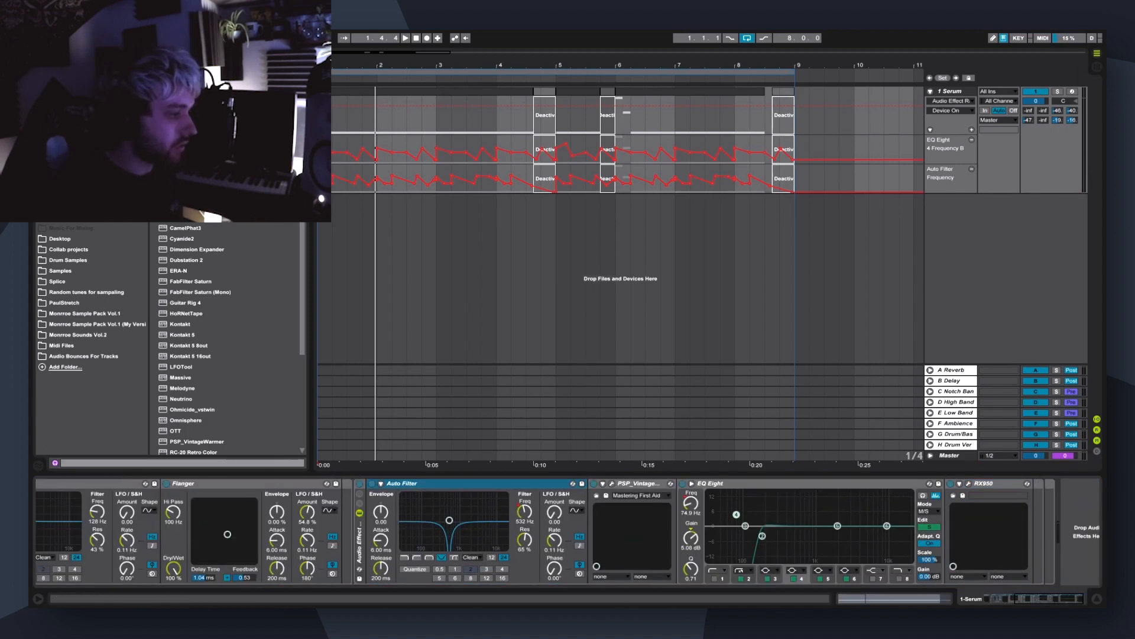
{"action": "left_click", "coordinate": [593, 483]}
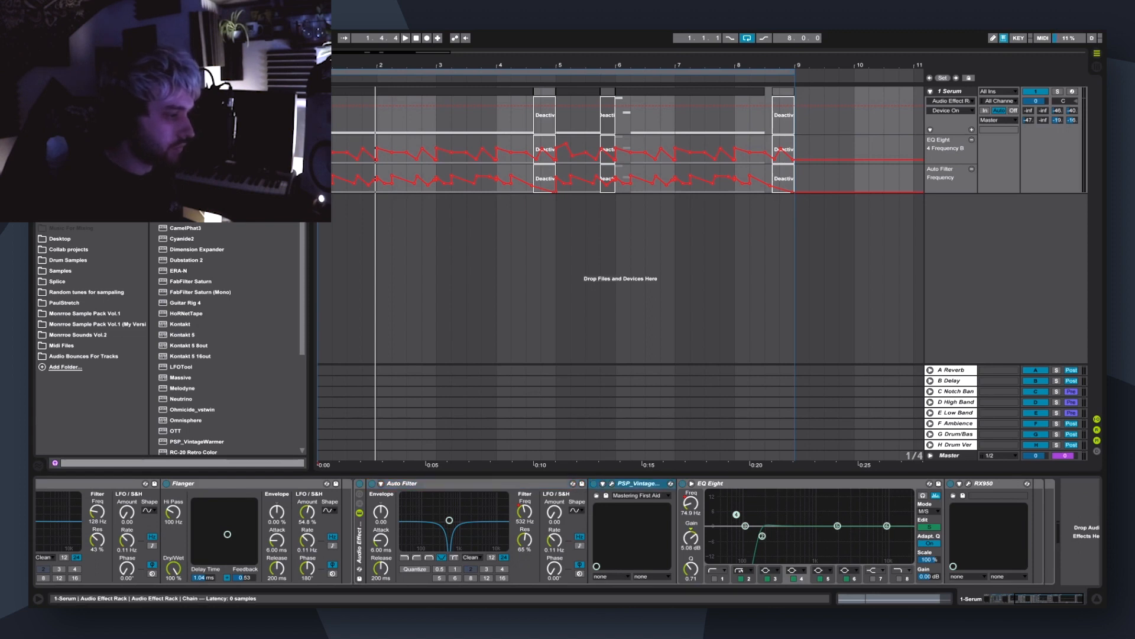
{"action": "left_click", "coordinate": [593, 483]}
{"action": "left_click", "coordinate": [683, 484]}
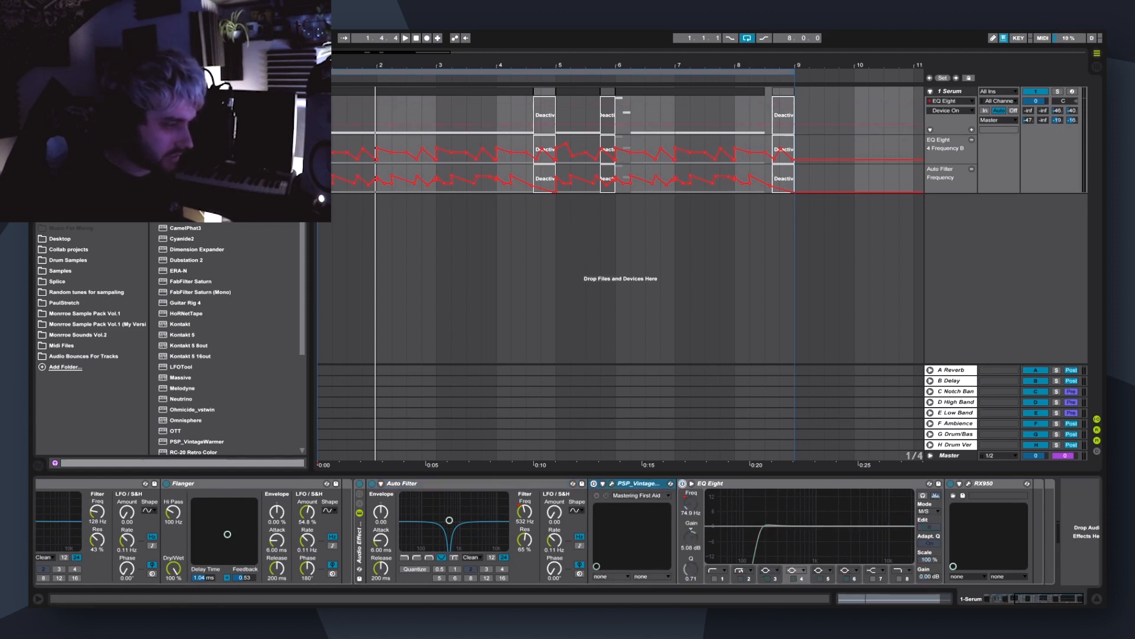
{"action": "left_click", "coordinate": [467, 483]}
Step: Show the notch Auto Filter's Frequency automation and play from the start, switching the filter off and back on to compare
{"action": "key", "text": "Home"}
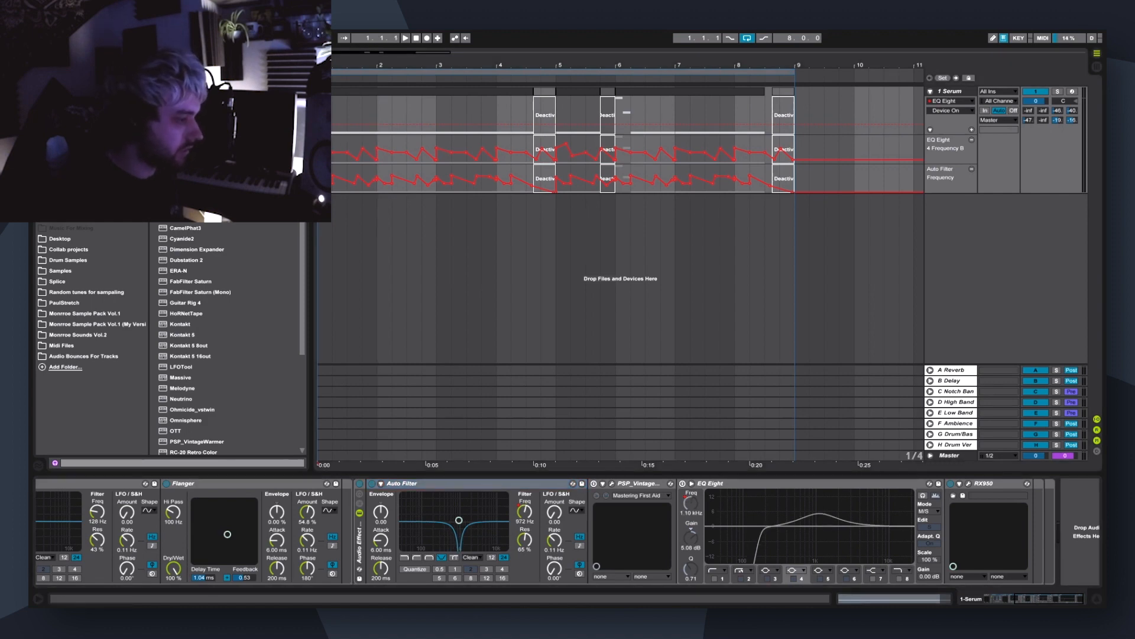
{"action": "right_click", "coordinate": [524, 510]}
{"action": "left_click", "coordinate": [559, 350]}
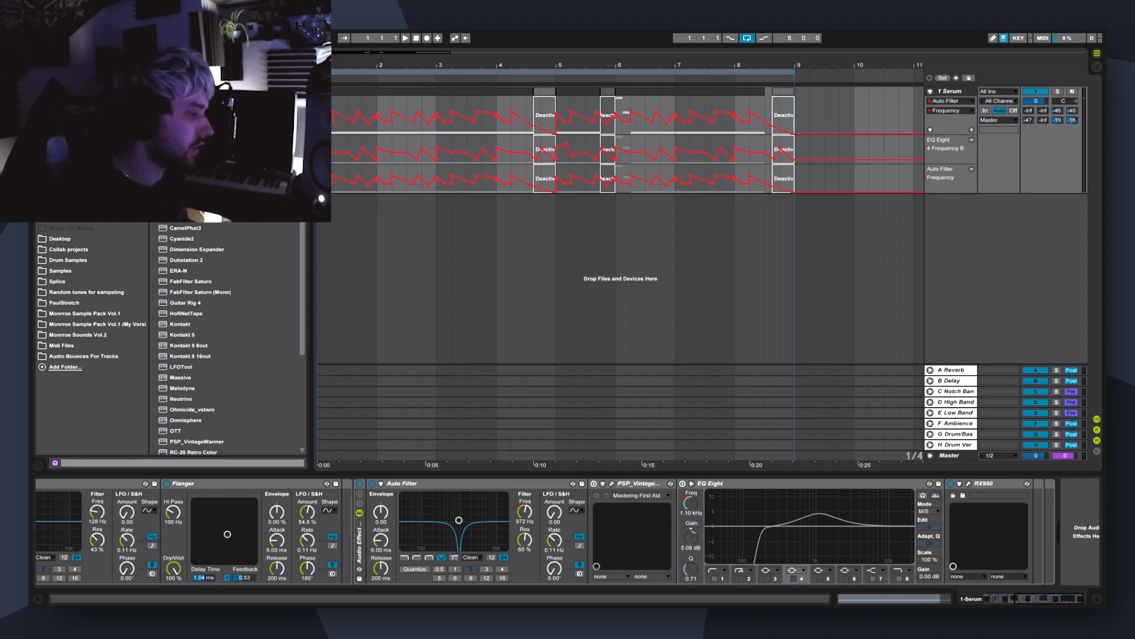
{"action": "key", "text": "space"}
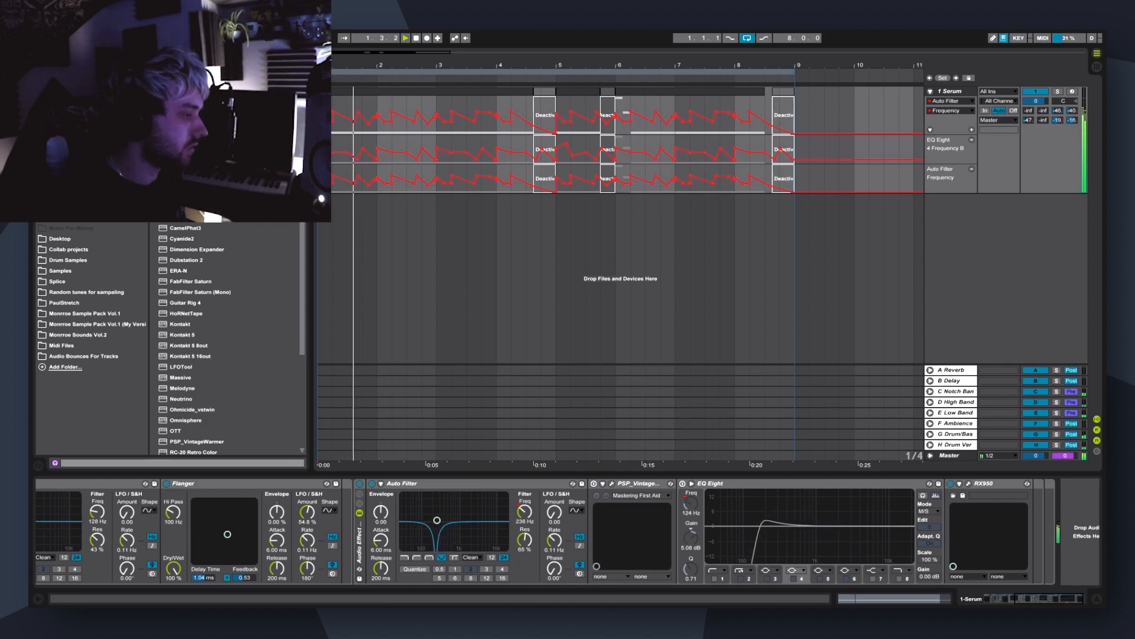
{"action": "left_click", "coordinate": [372, 483]}
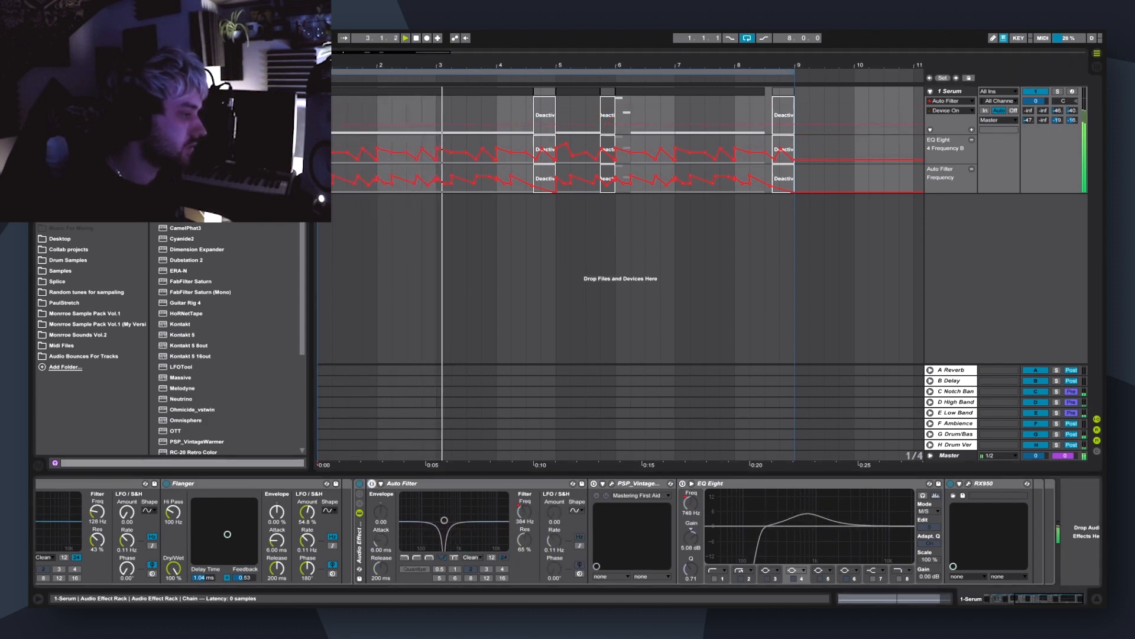
{"action": "left_click", "coordinate": [372, 483]}
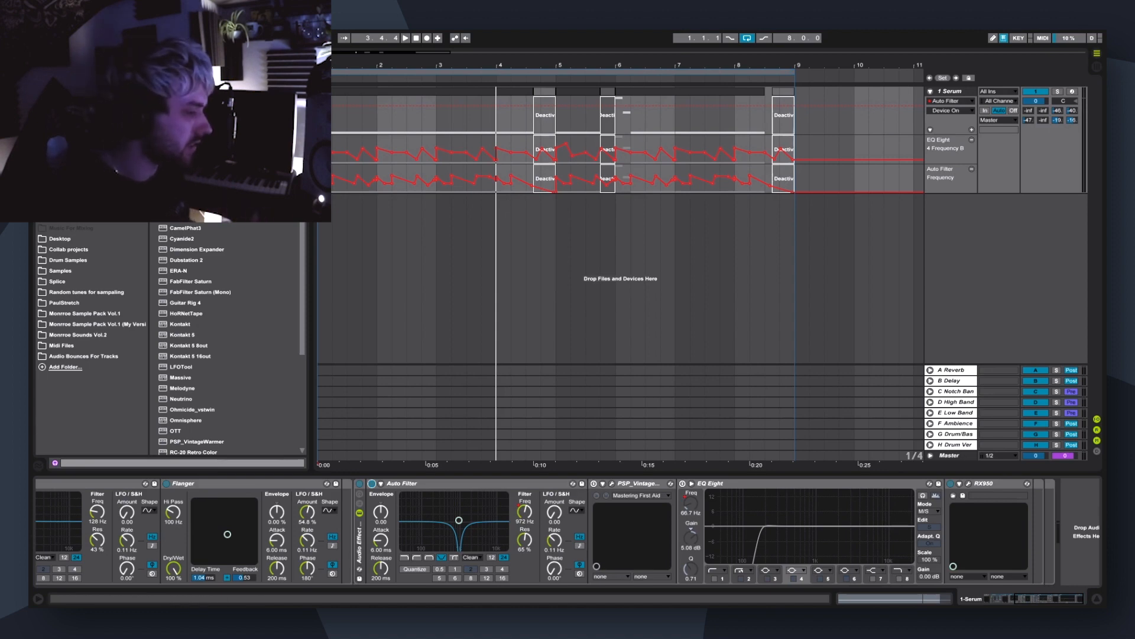
Step: Switch the PSP VintageWarmer back on and open its plug-in window over the arrangement
{"action": "left_click", "coordinate": [639, 484]}
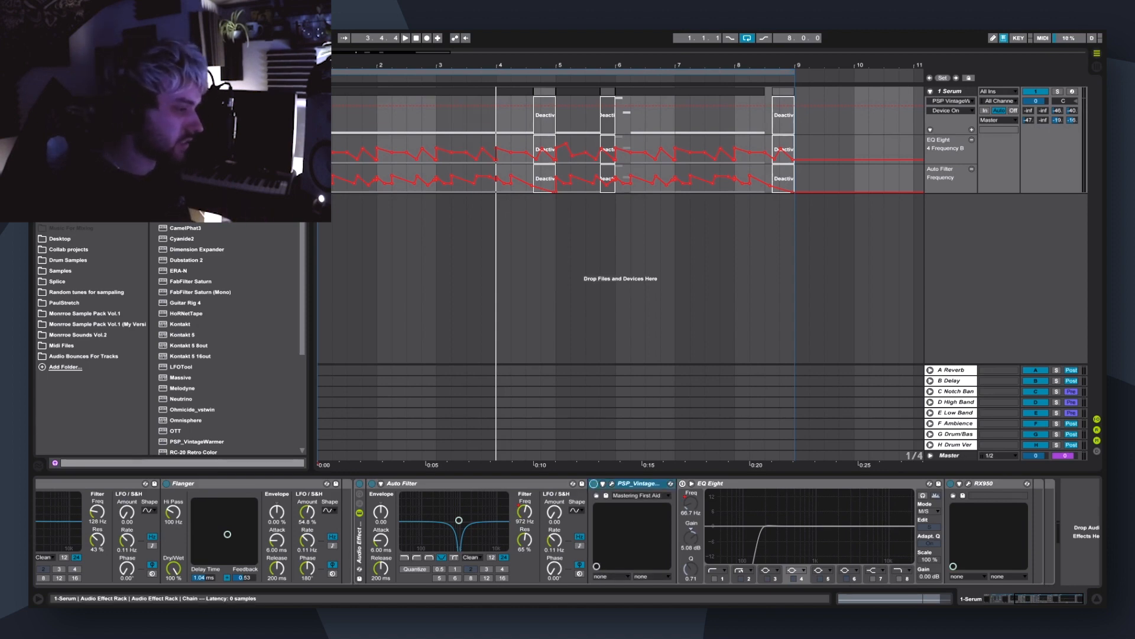
{"action": "left_click", "coordinate": [612, 483]}
{"action": "left_click_drag", "start_coordinate": [699, 125], "coordinate": [318, 122]}
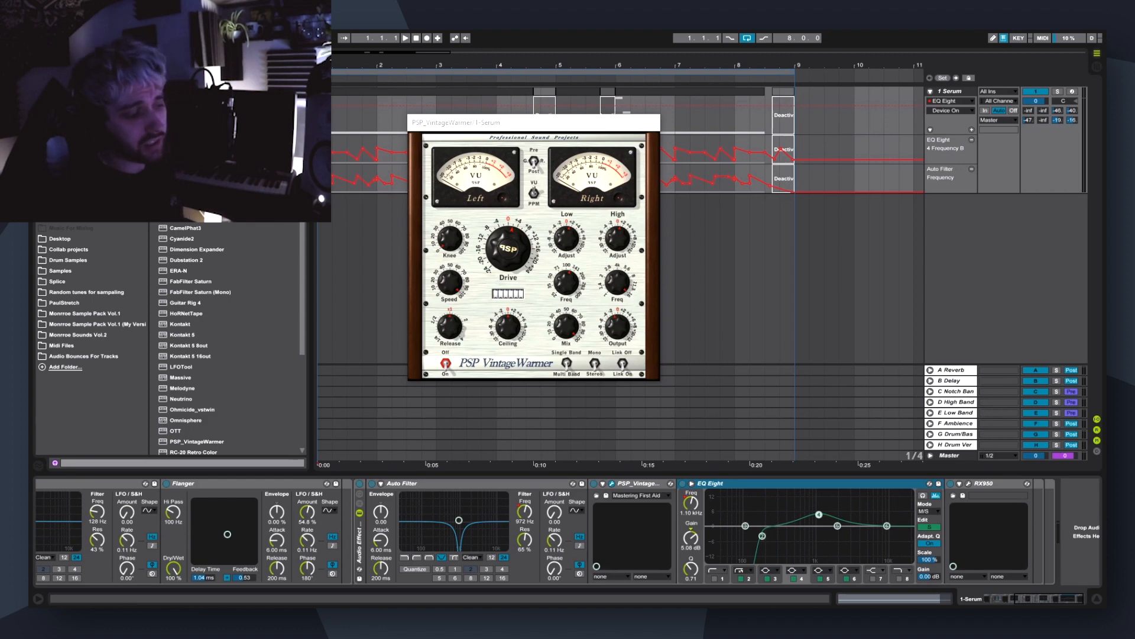
Step: With EQ Eight active, show its 4 Frequency automation, move the PSP VintageWarmer window clear of it, and play from the start
{"action": "right_click", "coordinate": [693, 507]}
{"action": "left_click", "coordinate": [723, 364]}
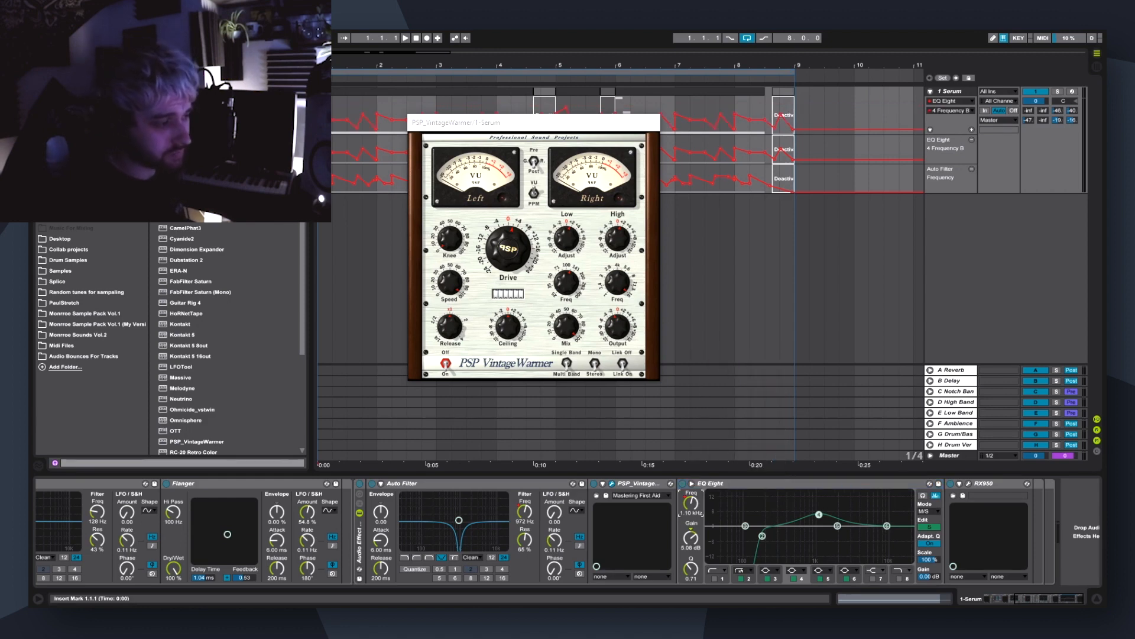
{"action": "left_click_drag", "start_coordinate": [532, 123], "coordinate": [724, 97]}
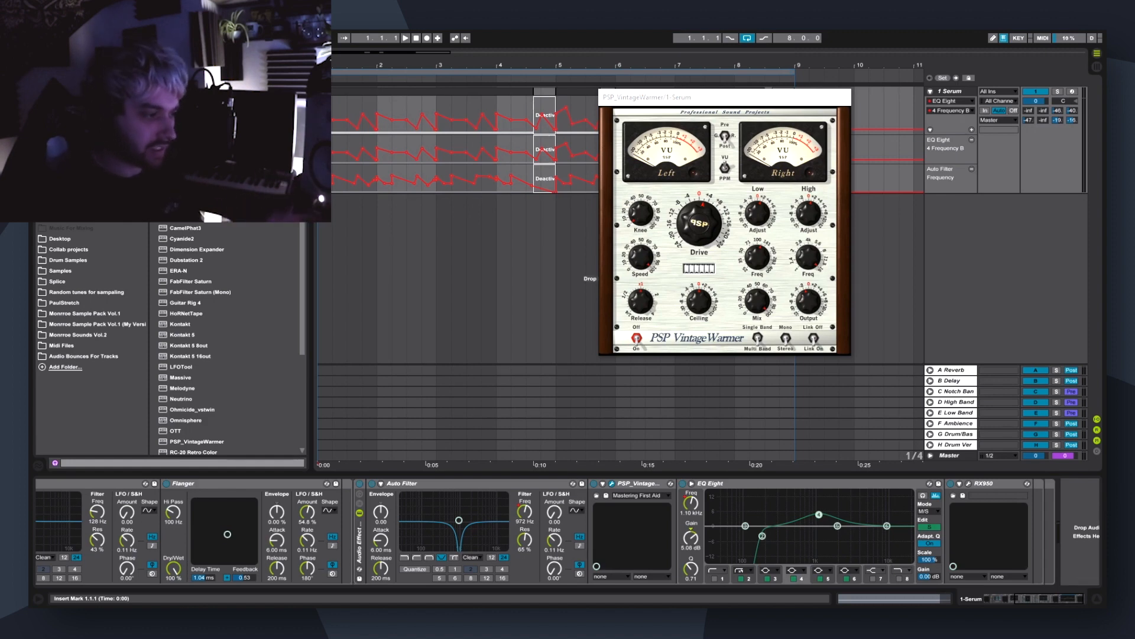
{"action": "key", "text": "space"}
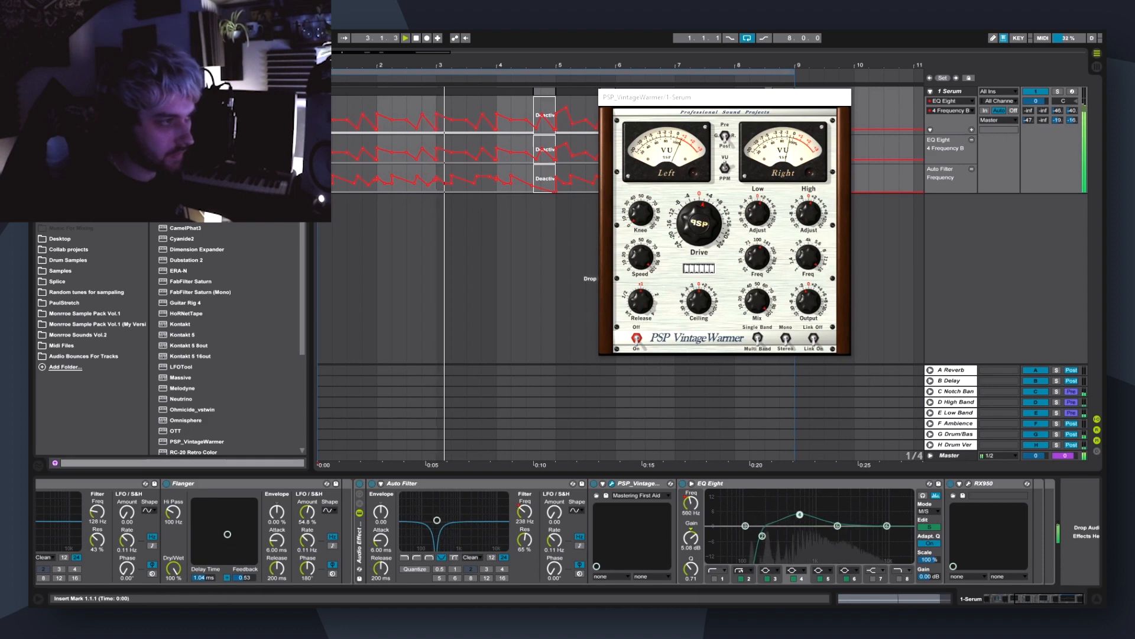
Step: Hide the plug-in windows, switch the RX950 back on, and replay the bass from the start
{"action": "key", "text": "ctrl+alt+p"}
{"action": "left_click", "coordinate": [951, 484]}
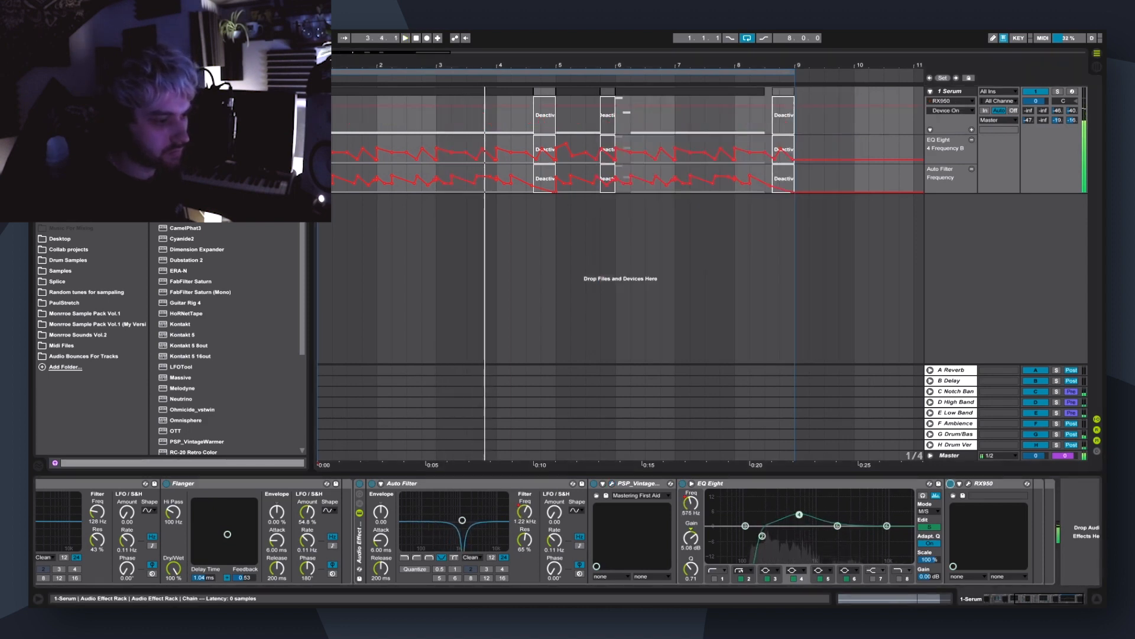
{"action": "key", "text": "space"}
{"action": "key", "text": "space"}
Step: Bring up the RX950 plug-in window in the middle of the arrangement, examine its Audio Bandwidth control, and hide the window
{"action": "key", "text": "ctrl+alt+p"}
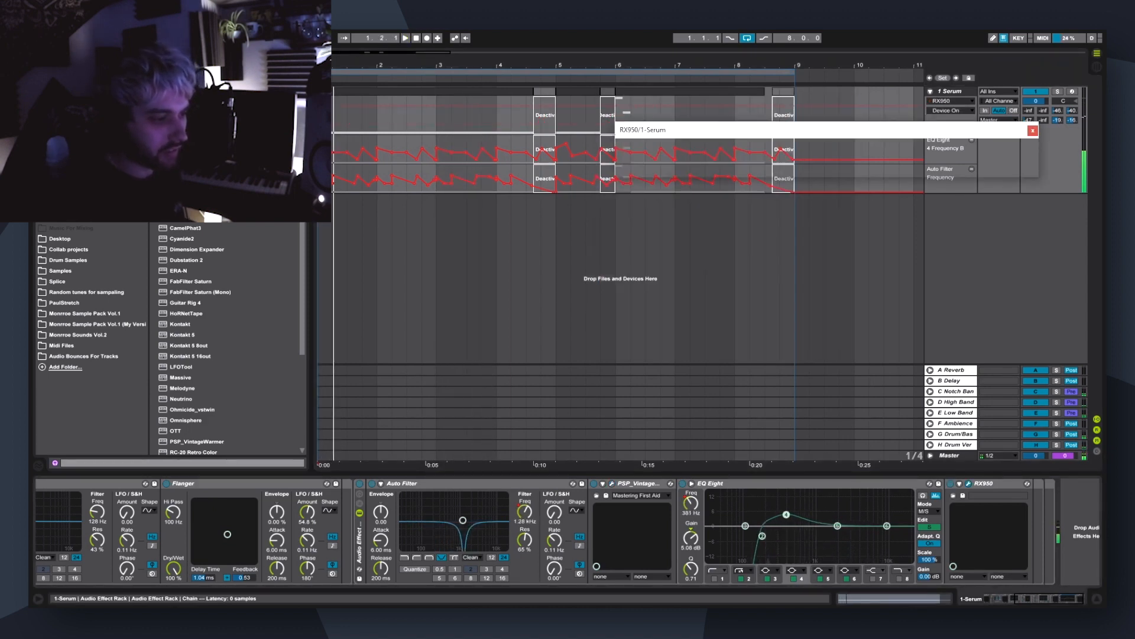
{"action": "left_click_drag", "start_coordinate": [808, 118], "coordinate": [604, 235]}
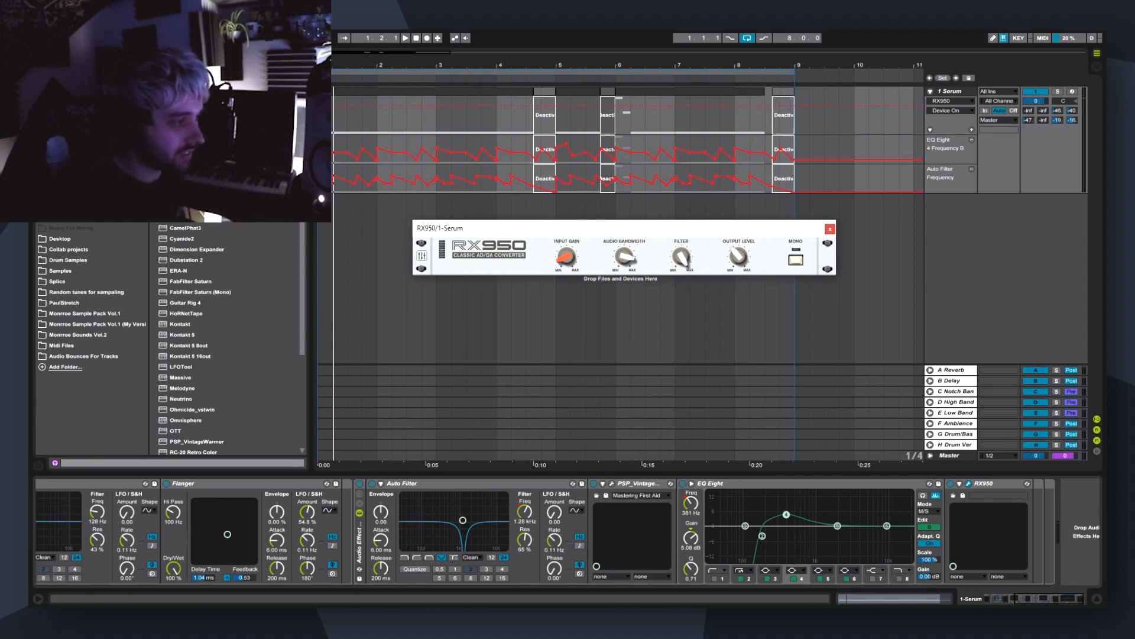
{"action": "mouse_move", "coordinate": [625, 256]}
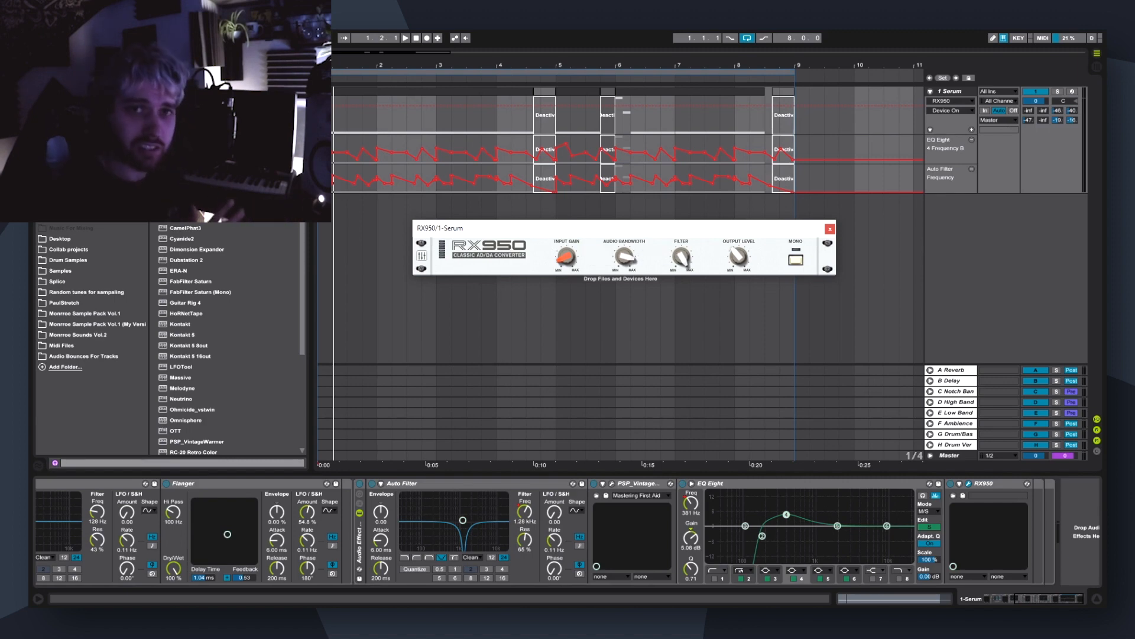
{"action": "key", "text": "ctrl+alt+p"}
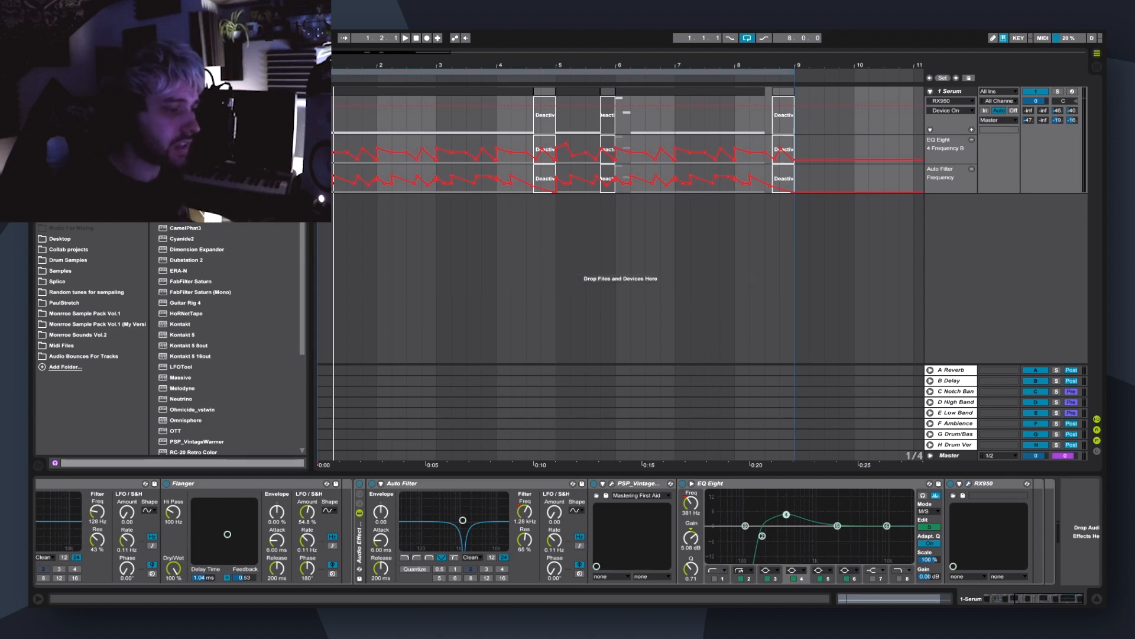
Step: Collapse the Audio Effect Rack that follows Serum
{"action": "scroll", "coordinate": [567, 532], "scroll_direction": "left", "scroll_amount": 10}
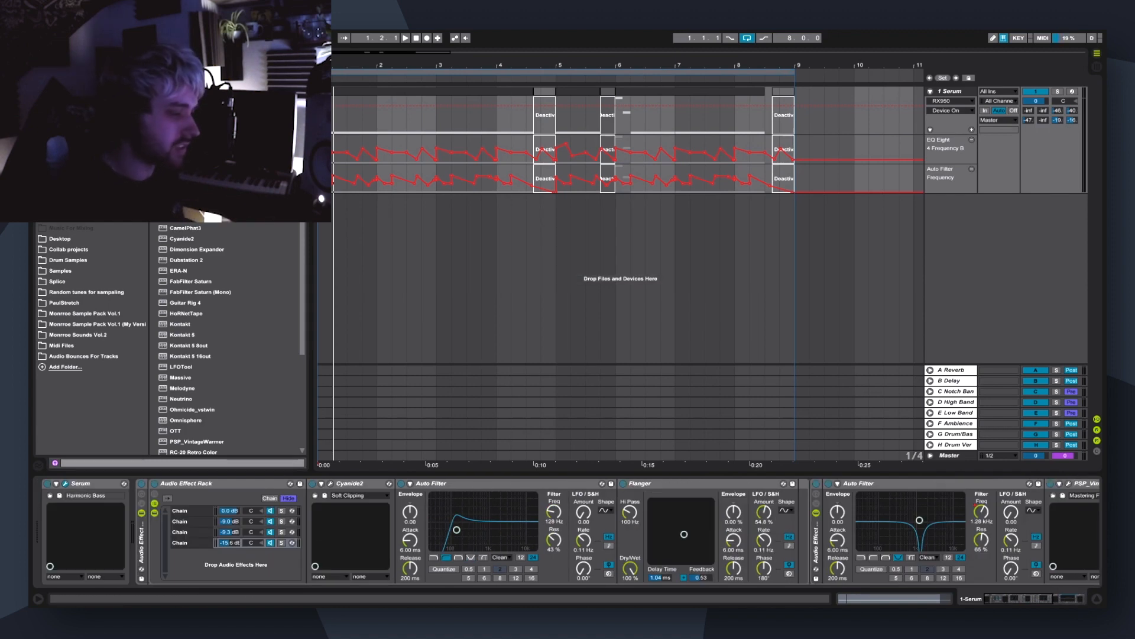
{"action": "double_click", "coordinate": [190, 483]}
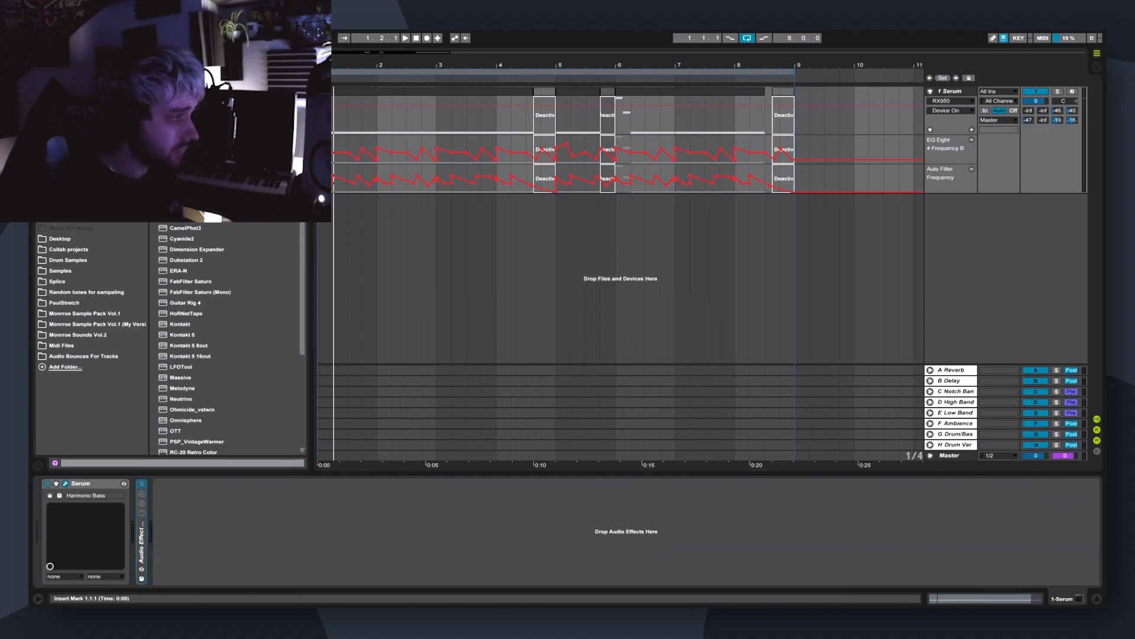